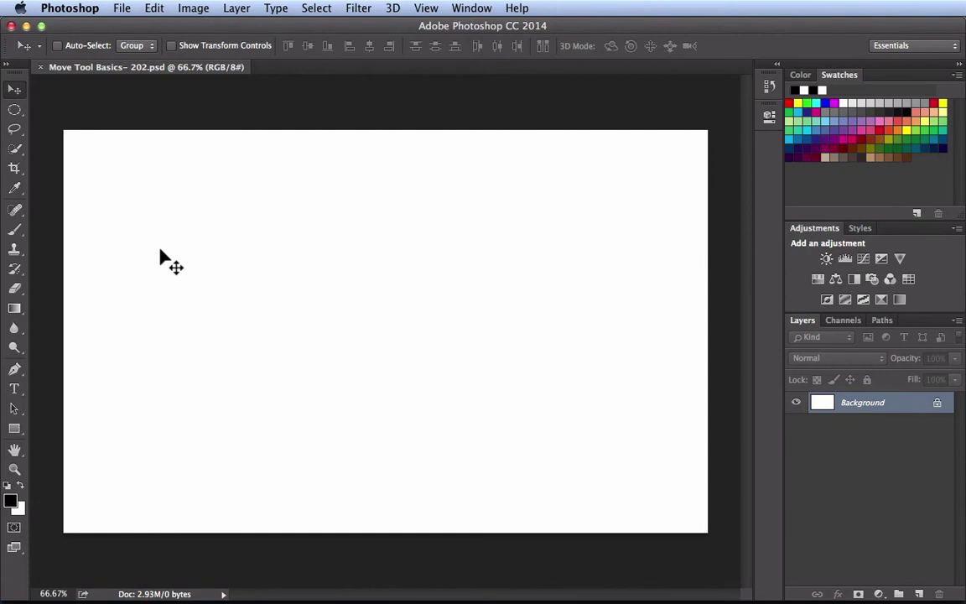
# Add a blank Layer 1 above Background with Option+Shift+Command+N.
pyautogui.press('alt+shift+super')
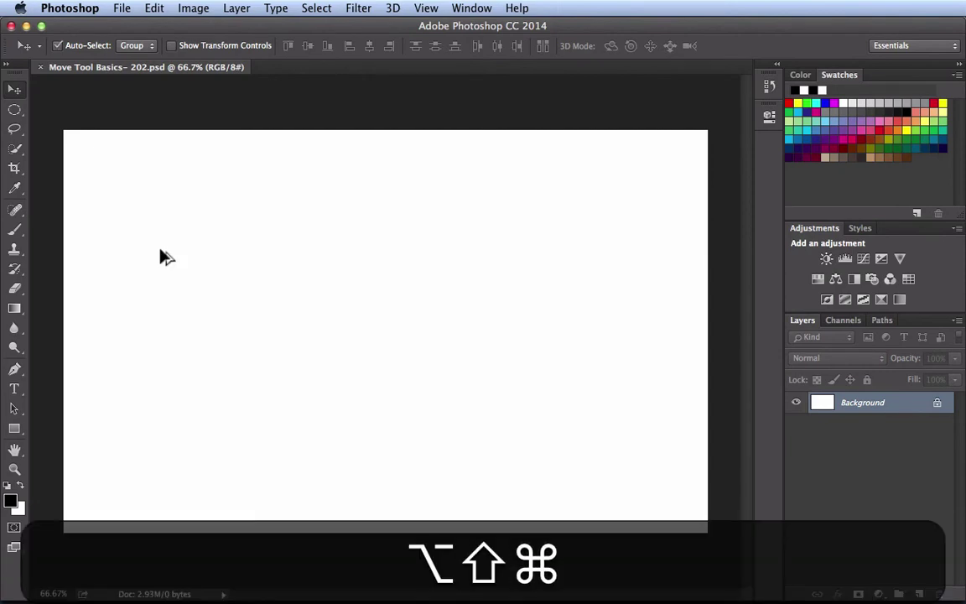
pyautogui.press('alt+shift+super+n')
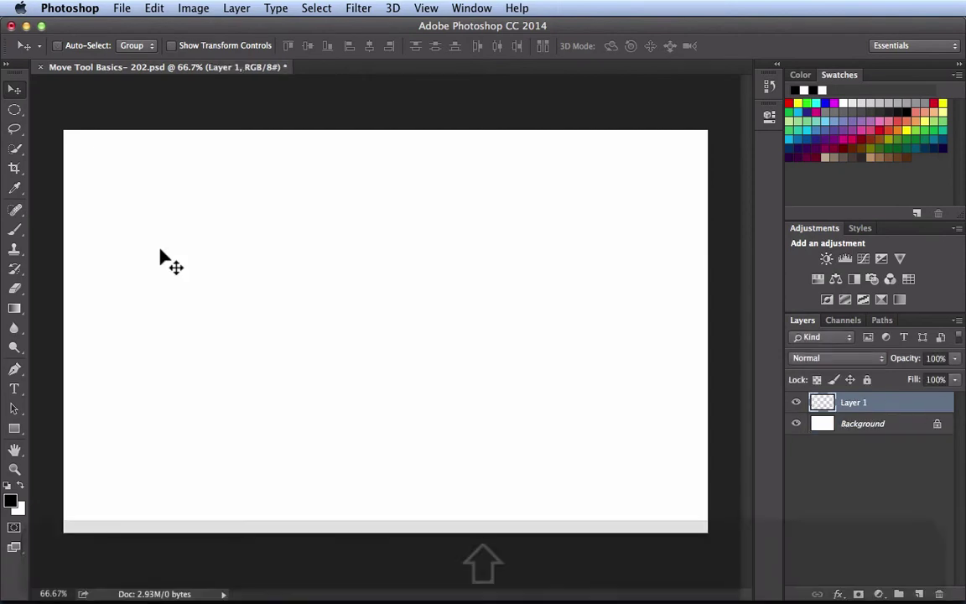
# Draw a Shift-constrained circular marquee near the left edge, fill it black, and deselect.
pyautogui.press('m')
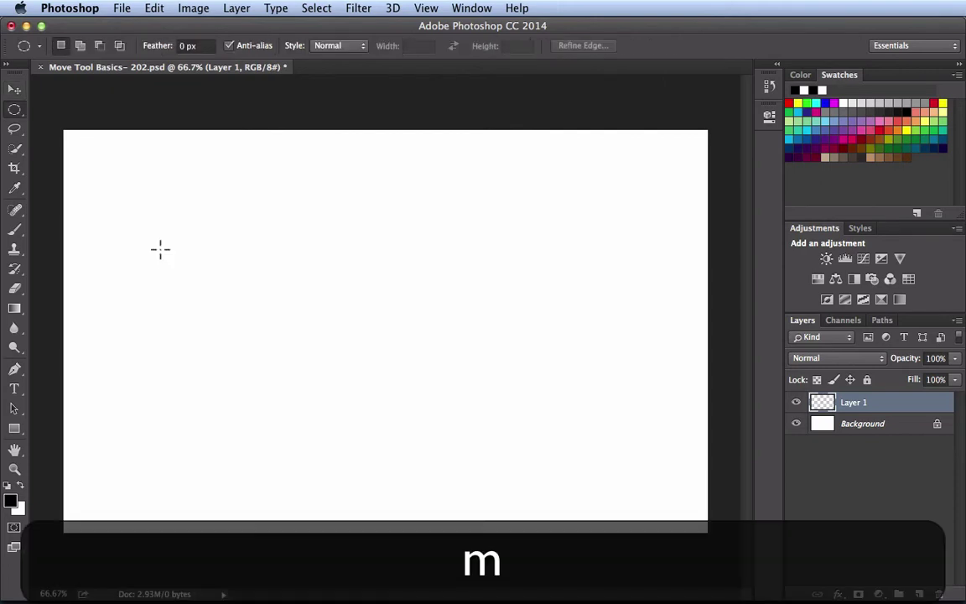
pyautogui.moveTo(114, 373); pyautogui.dragTo(194, 323)
pyautogui.press('shift')
pyautogui.hotkey('alt', 'BackSpace')
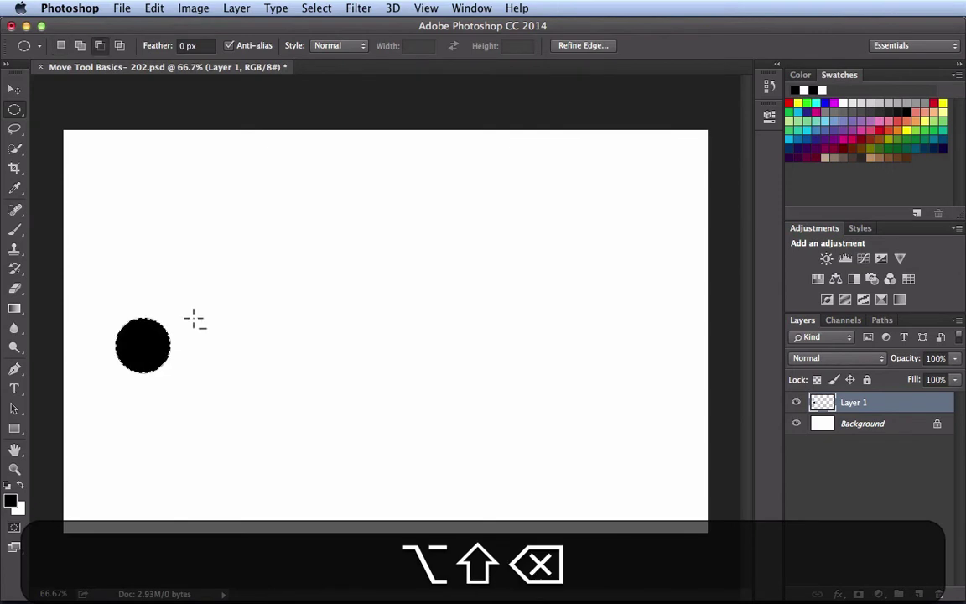
pyautogui.press('super+d')
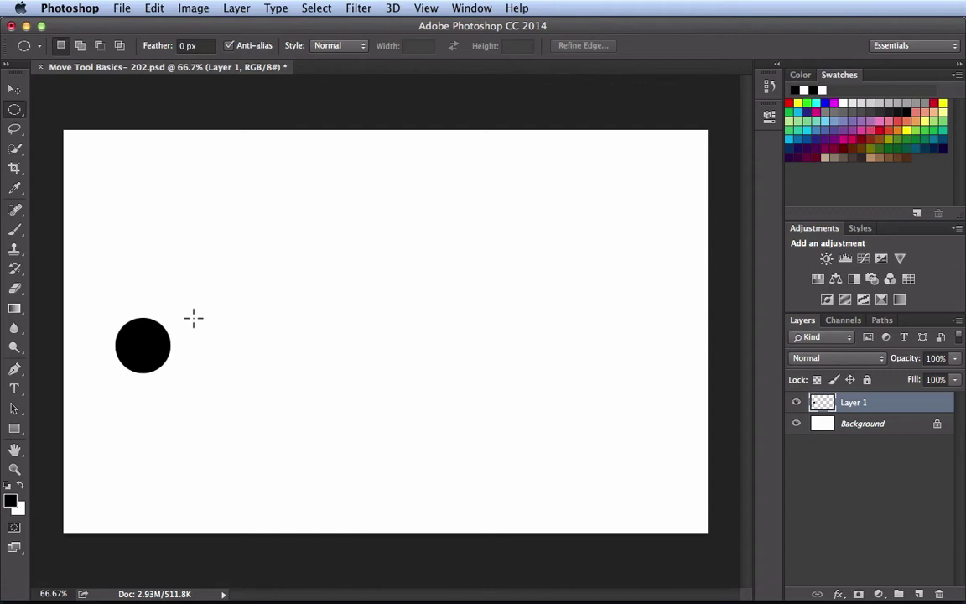
pyautogui.press('v')
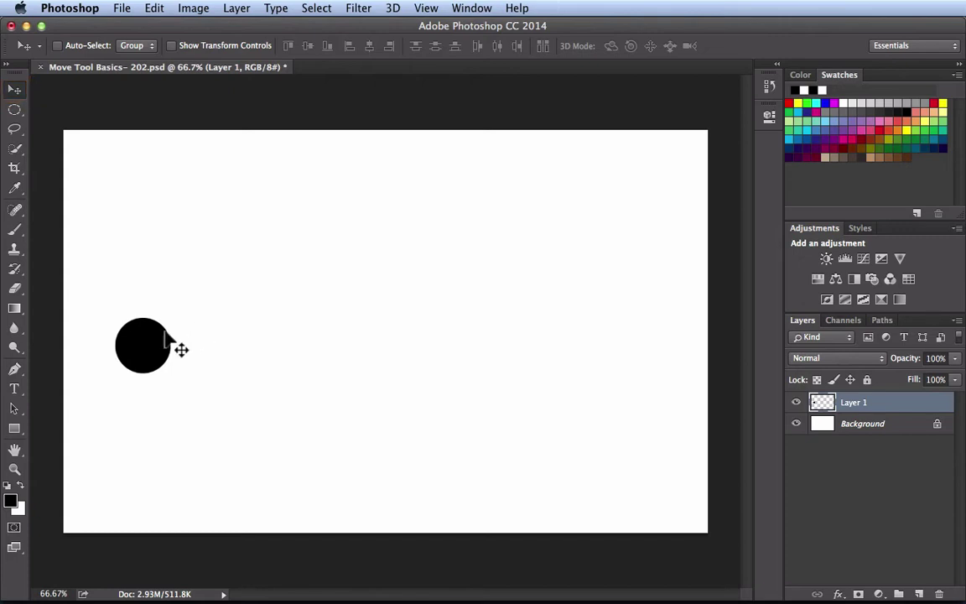
# Drag the black circle up-right, reselect Layer 1, then drag the circle about 81 px down.
pyautogui.moveTo(147, 341); pyautogui.dragTo(203, 247)
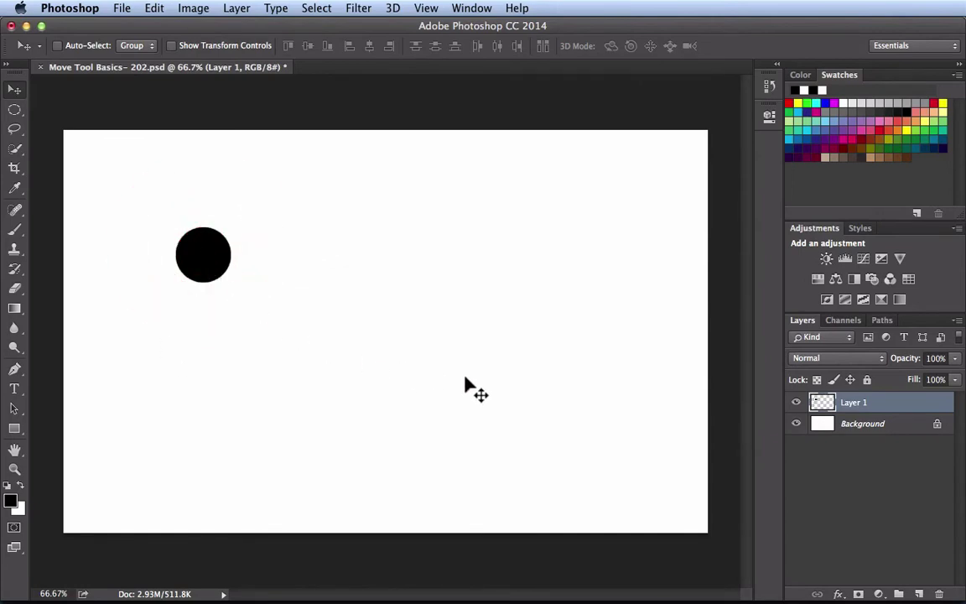
pyautogui.click(901, 425)
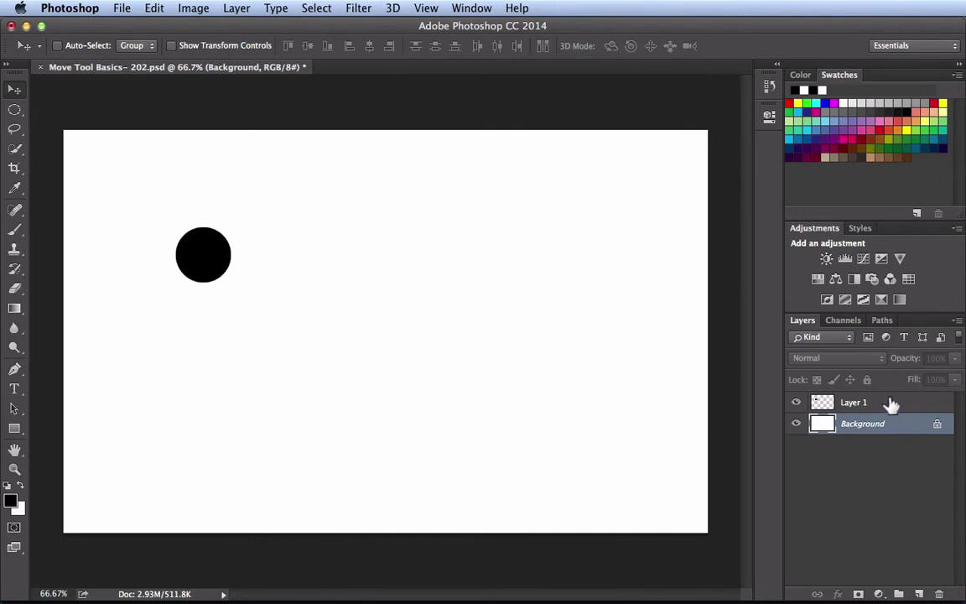
pyautogui.click(891, 404)
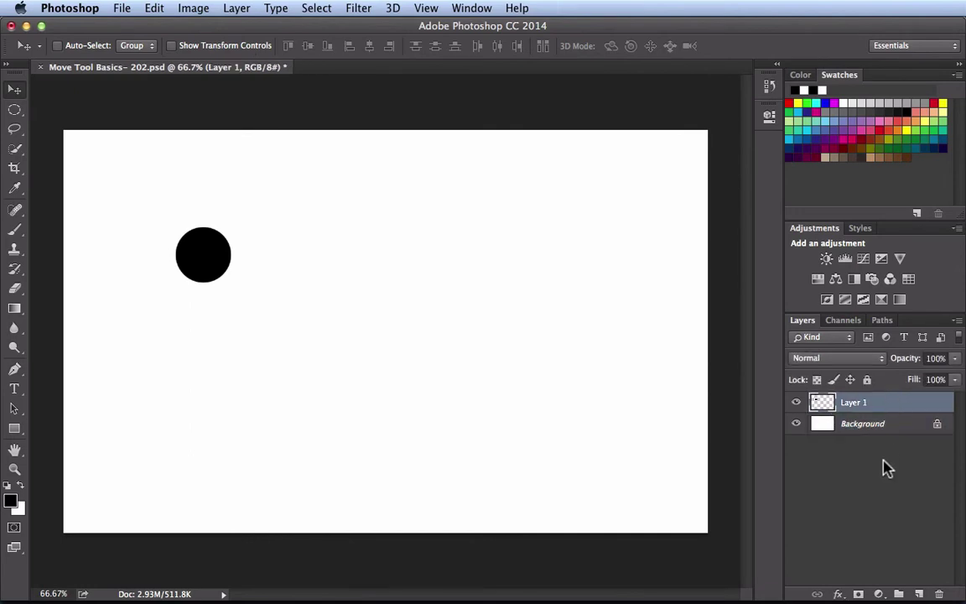
pyautogui.moveTo(276, 276); pyautogui.dragTo(286, 295)
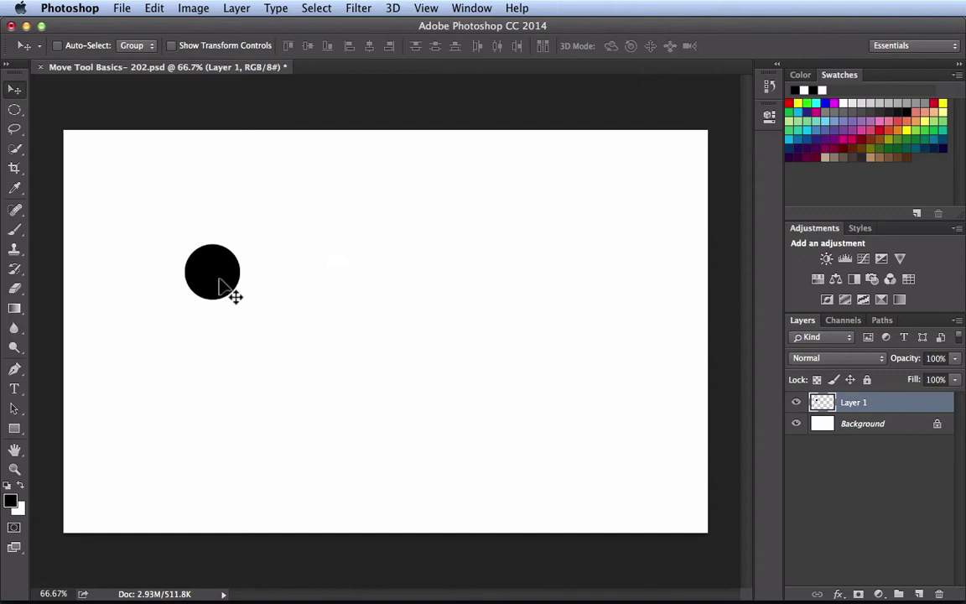
# Option-drag the circle to create Layer 1 copy, then position the copy up-right of the original.
pyautogui.press('alt')
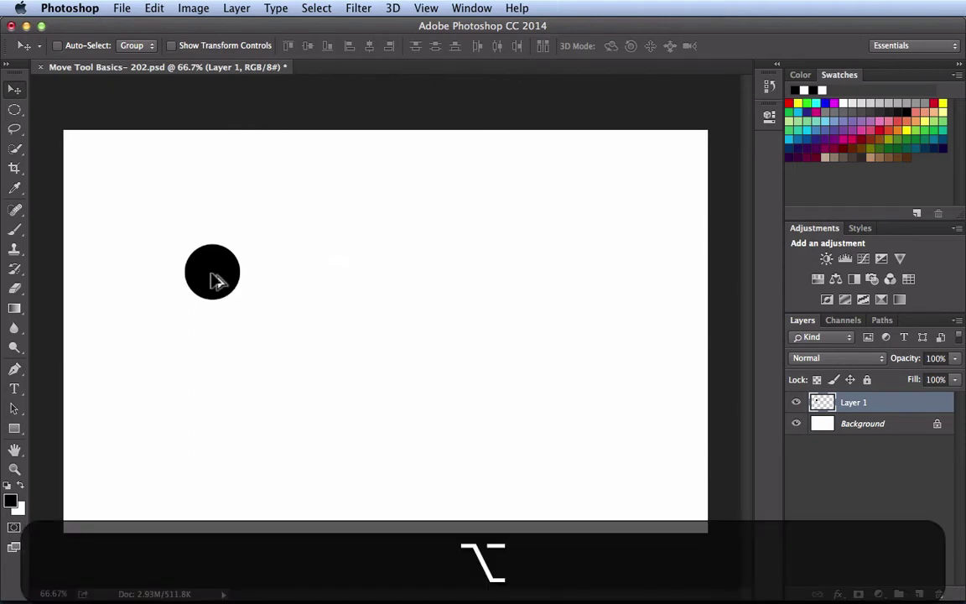
pyautogui.moveTo(211, 275); pyautogui.dragTo(307, 255)
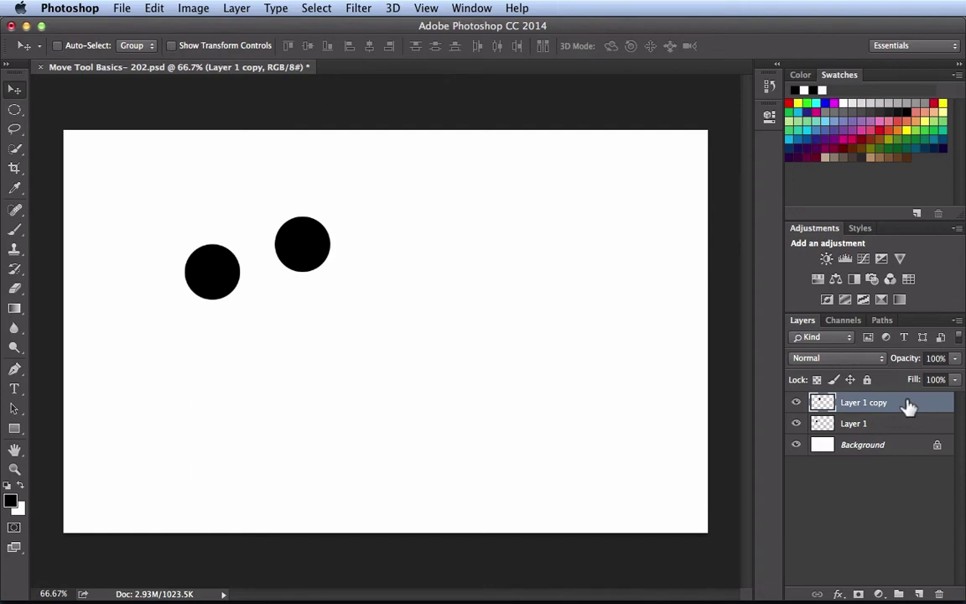
pyautogui.moveTo(417, 298); pyautogui.dragTo(453, 286)
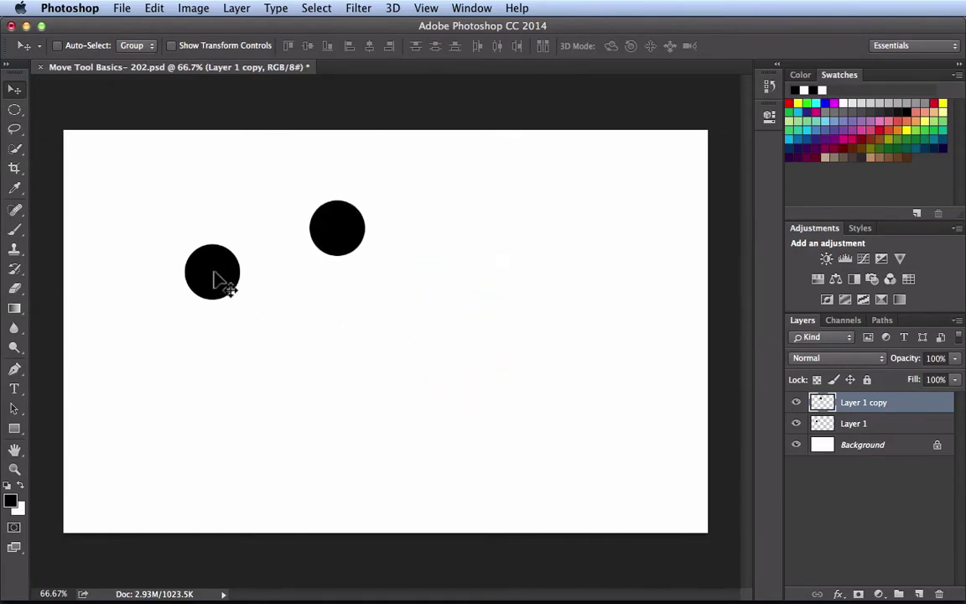
pyautogui.moveTo(212, 279); pyautogui.dragTo(178, 290)
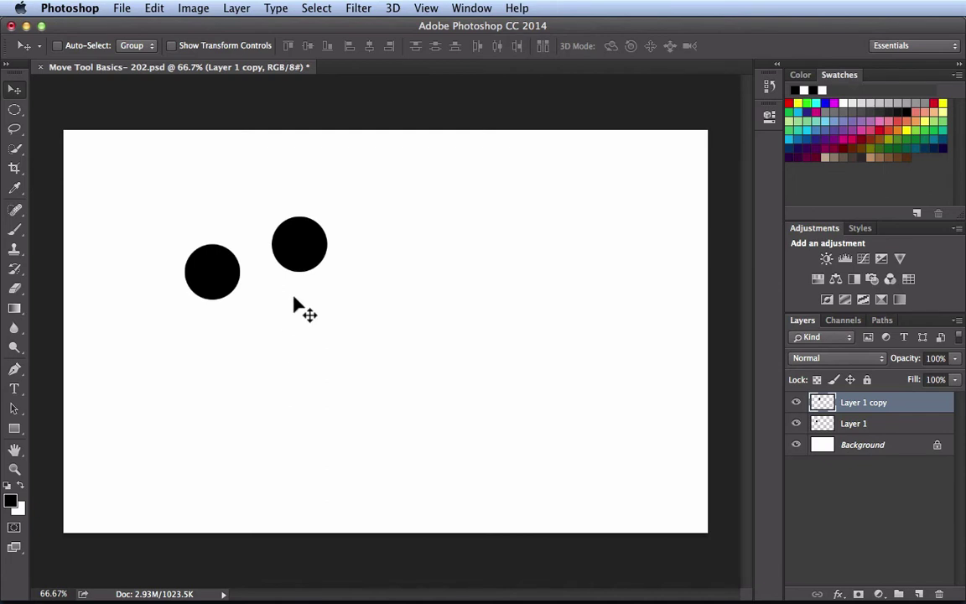
# Command-drag the circles on the canvas, raising the left circle and lowering the right one.
pyautogui.moveTo(311, 260)
pyautogui.mouseDown()
pyautogui.moveTo(355, 286)
pyautogui.moveTo(368, 273)
pyautogui.moveTo(314, 266)
pyautogui.mouseUp()
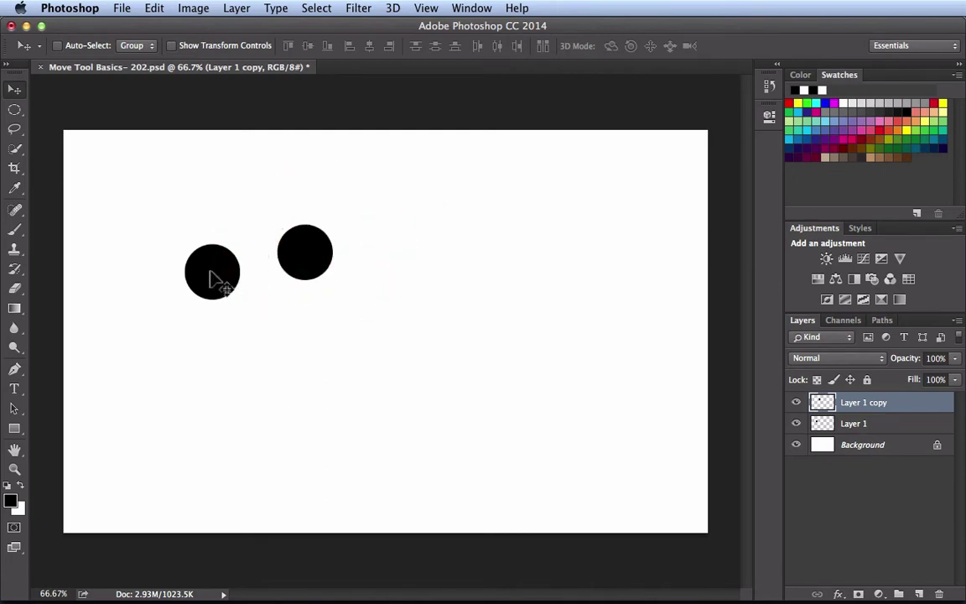
pyautogui.press('super')
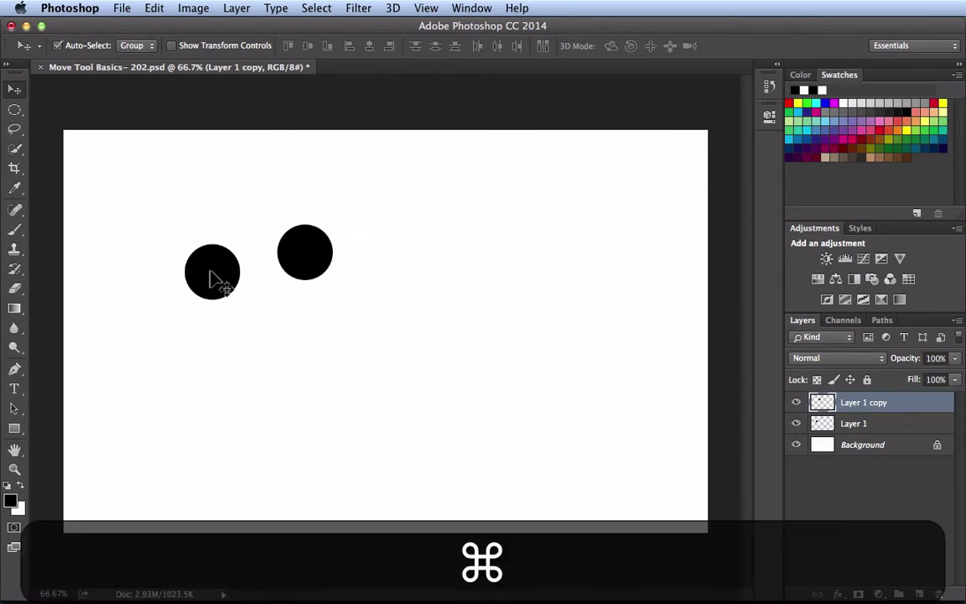
pyautogui.moveTo(209, 261); pyautogui.dragTo(202, 224)
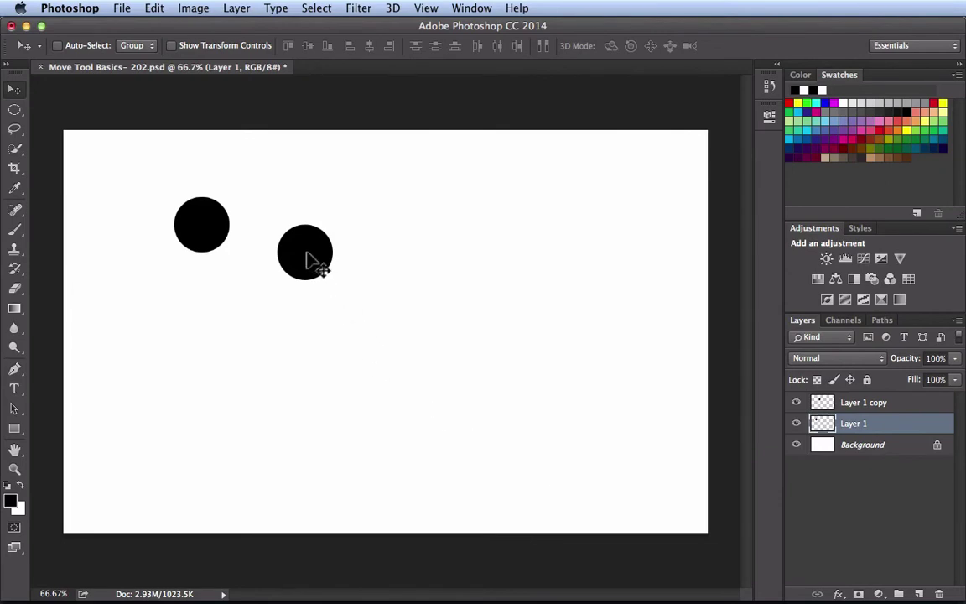
pyautogui.press('super')
pyautogui.moveTo(307, 258); pyautogui.dragTo(288, 288)
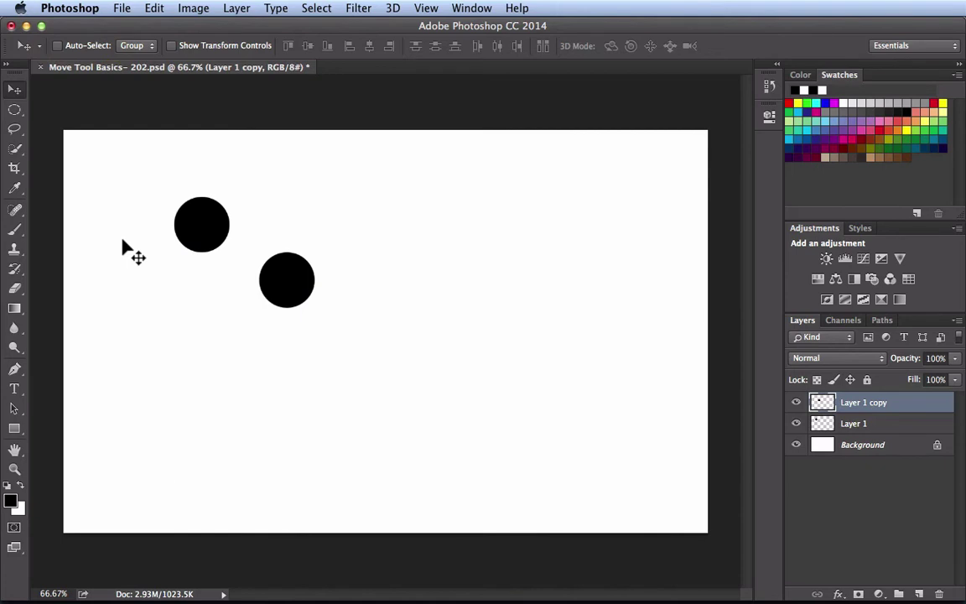
pyautogui.press('super')
# Enable Auto-Select and drag both circles leftward, closer together.
pyautogui.click(57, 47)
pyautogui.moveTo(192, 242); pyautogui.dragTo(132, 242)
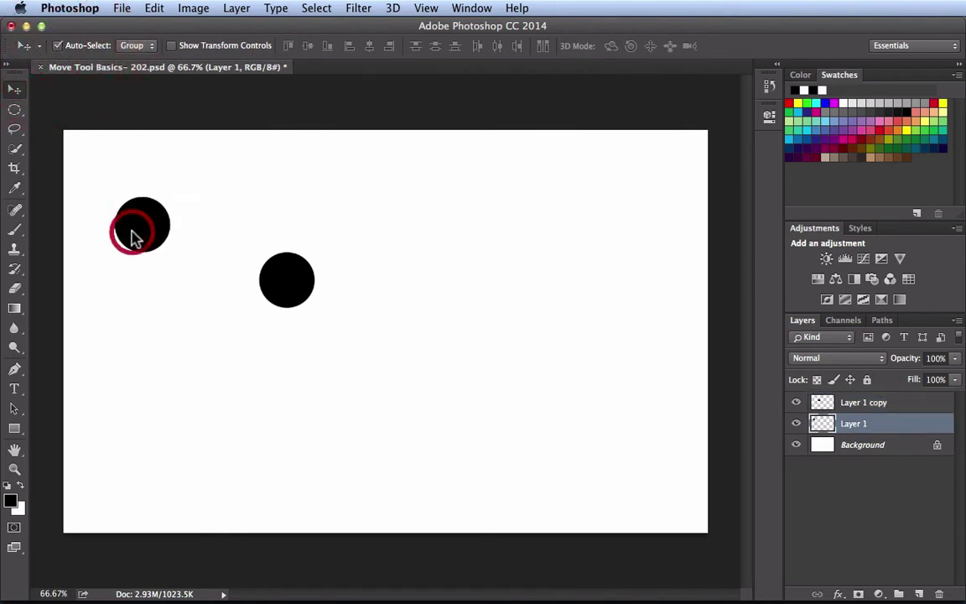
pyautogui.click(287, 280)
pyautogui.moveTo(286, 285); pyautogui.dragTo(205, 310)
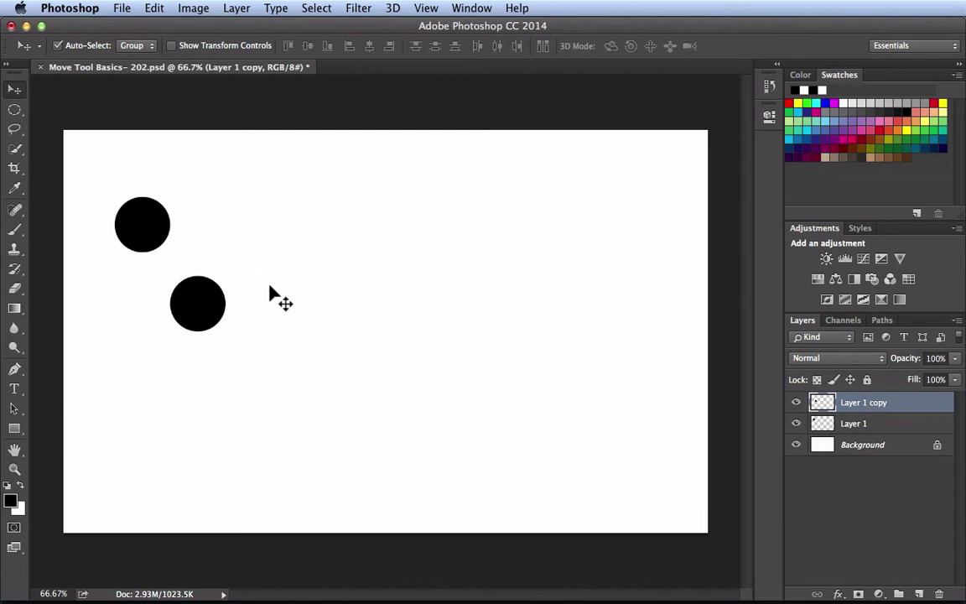
pyautogui.moveTo(208, 309); pyautogui.dragTo(240, 295)
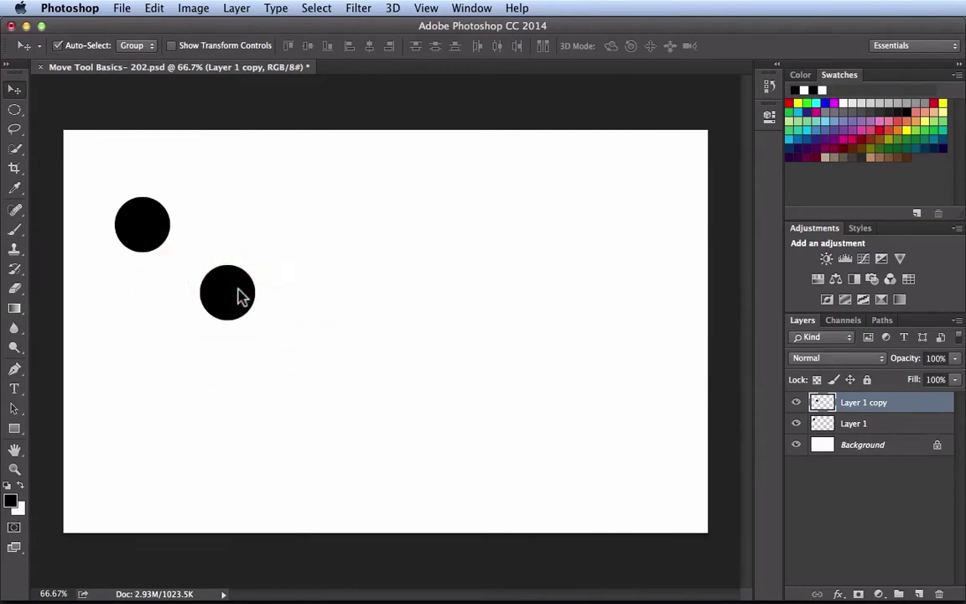
# Fine-tune the lower circle's position with Shift-constrained straight-line moves.
pyautogui.click(237, 295)
pyautogui.press('shift')
pyautogui.moveTo(238, 290)
pyautogui.mouseDown()
pyautogui.moveTo(238, 221)
pyautogui.moveTo(238, 356)
pyautogui.moveTo(238, 236)
pyautogui.moveTo(238, 310)
pyautogui.moveTo(302, 232)
pyautogui.moveTo(291, 340)
pyautogui.moveTo(194, 334)
pyautogui.moveTo(206, 303)
pyautogui.moveTo(336, 256)
pyautogui.moveTo(301, 250)
pyautogui.moveTo(241, 327)
pyautogui.moveTo(239, 285)
pyautogui.mouseUp()
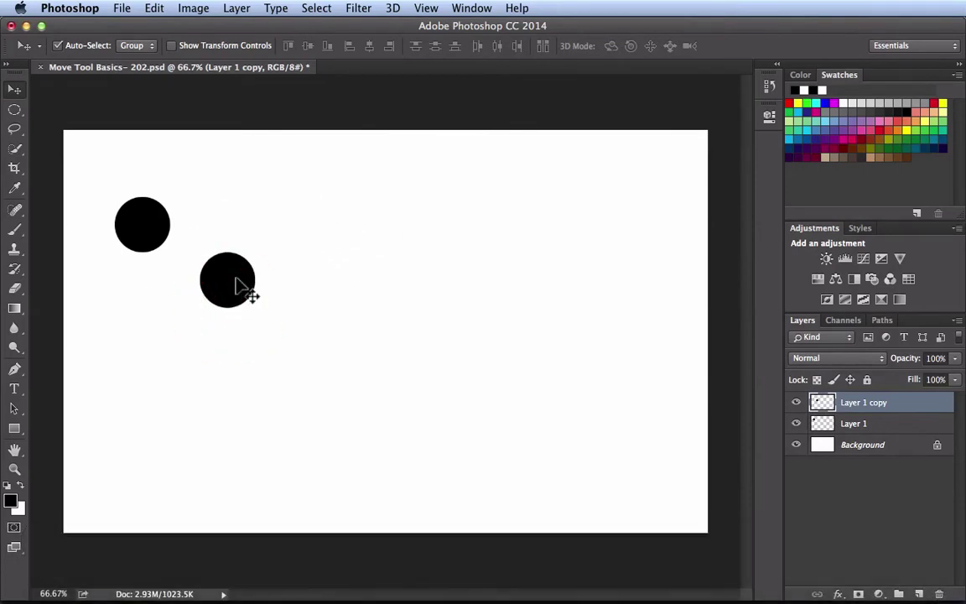
pyautogui.moveTo(234, 278)
pyautogui.mouseDown()
pyautogui.moveTo(358, 276)
pyautogui.moveTo(224, 280)
pyautogui.moveTo(396, 276)
pyautogui.moveTo(226, 295)
pyautogui.mouseUp()
pyautogui.press('shift')
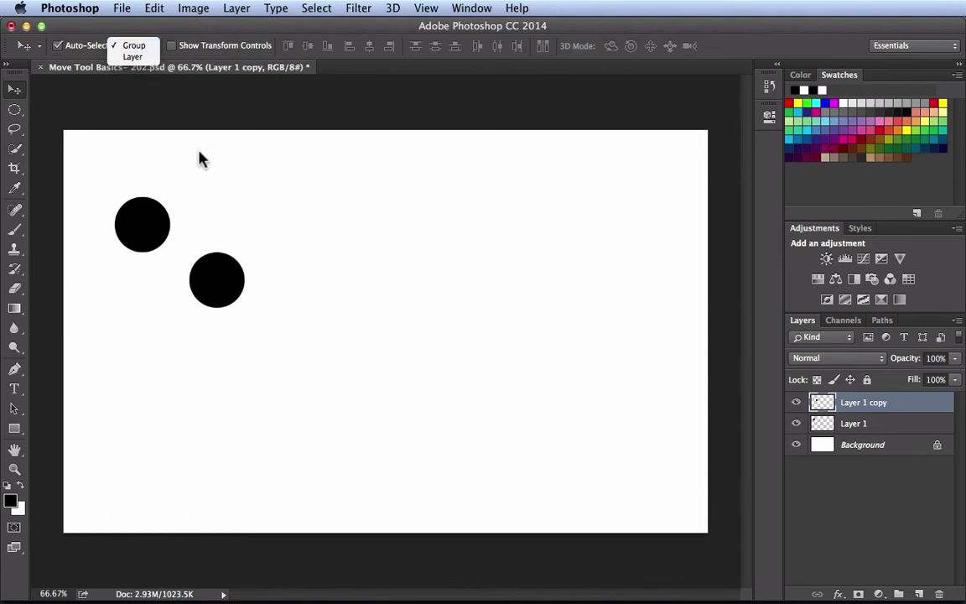
# Keep Auto-Select on Group and Option-drag circle copies to create Layer 1 copy 2 through copy 4.
pyautogui.click(233, 184)
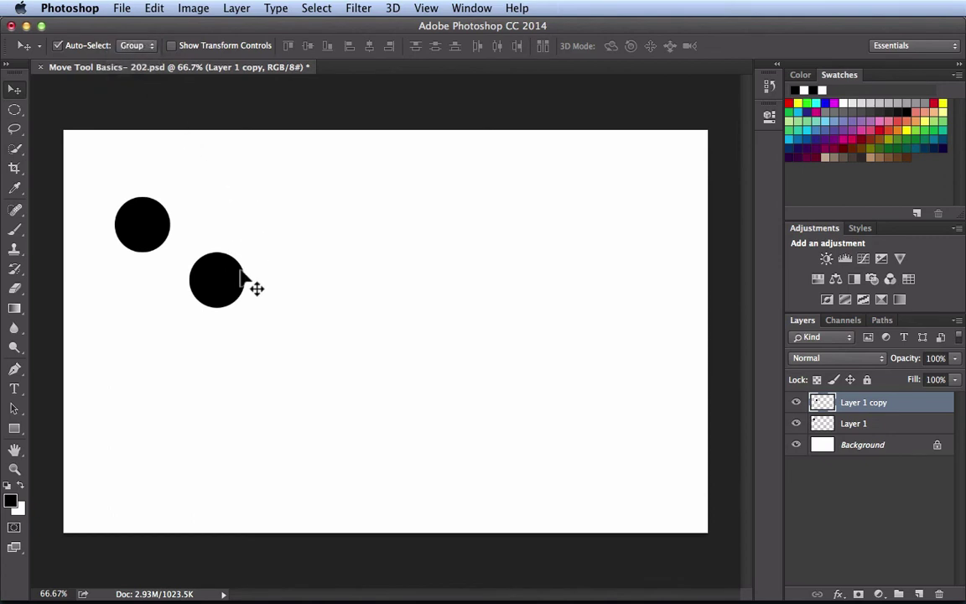
pyautogui.moveTo(231, 285); pyautogui.dragTo(429, 228)
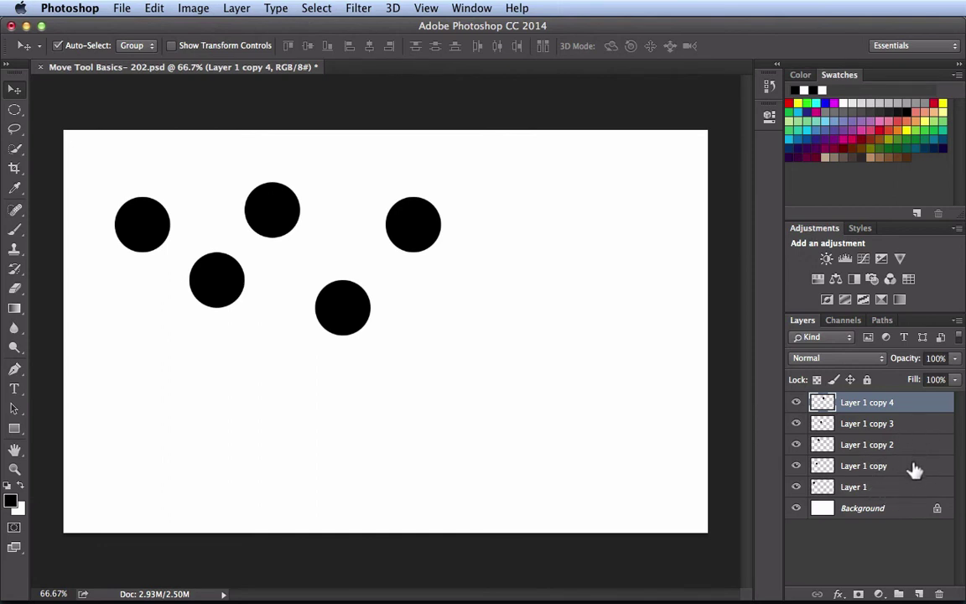
# Select Layer 1 copy through copy 4 in the Layers panel, then reselect copy 4 and click canvas circles.
pyautogui.press('shift')
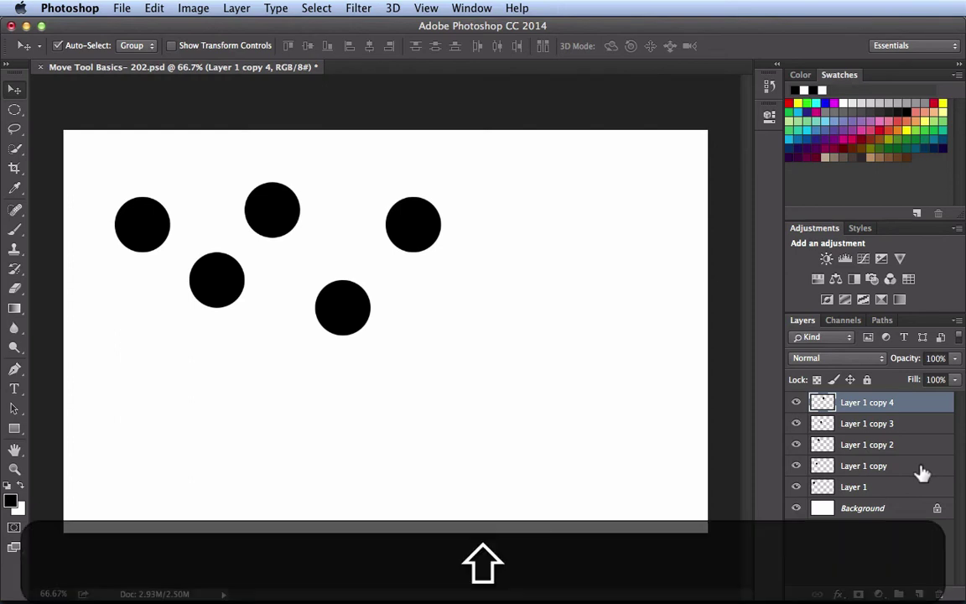
pyautogui.keyDown('shift'); pyautogui.click(921, 466); pyautogui.keyUp('shift')
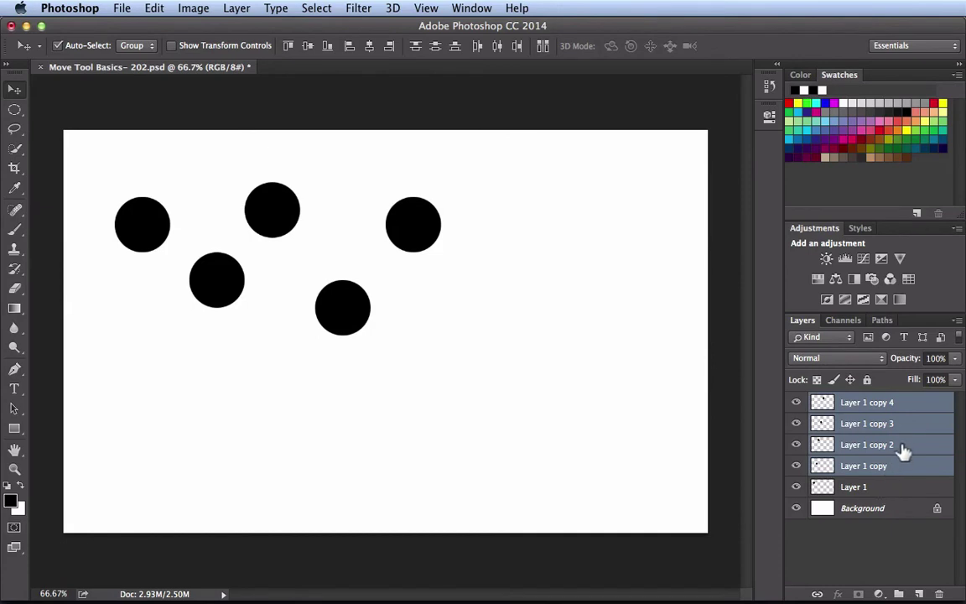
pyautogui.click(910, 405)
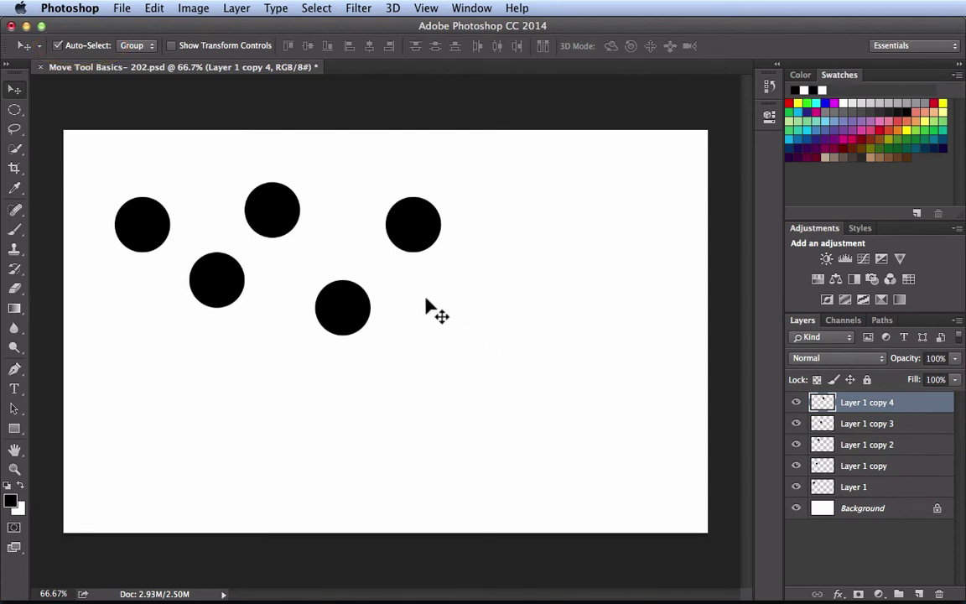
pyautogui.keyDown('shift'); pyautogui.click(353, 312); pyautogui.keyUp('shift')
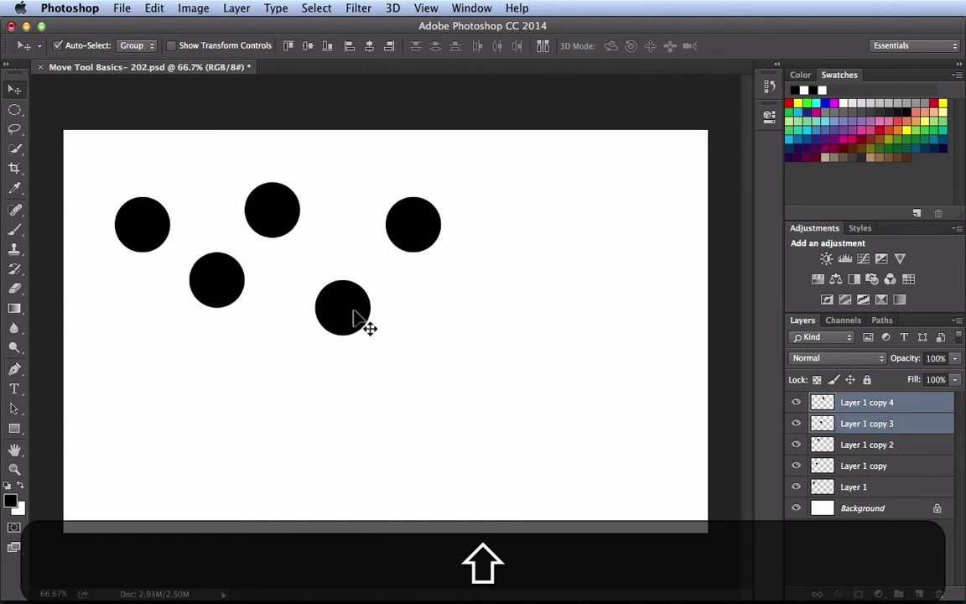
pyautogui.keyDown('shift'); pyautogui.click(280, 217); pyautogui.keyUp('shift')
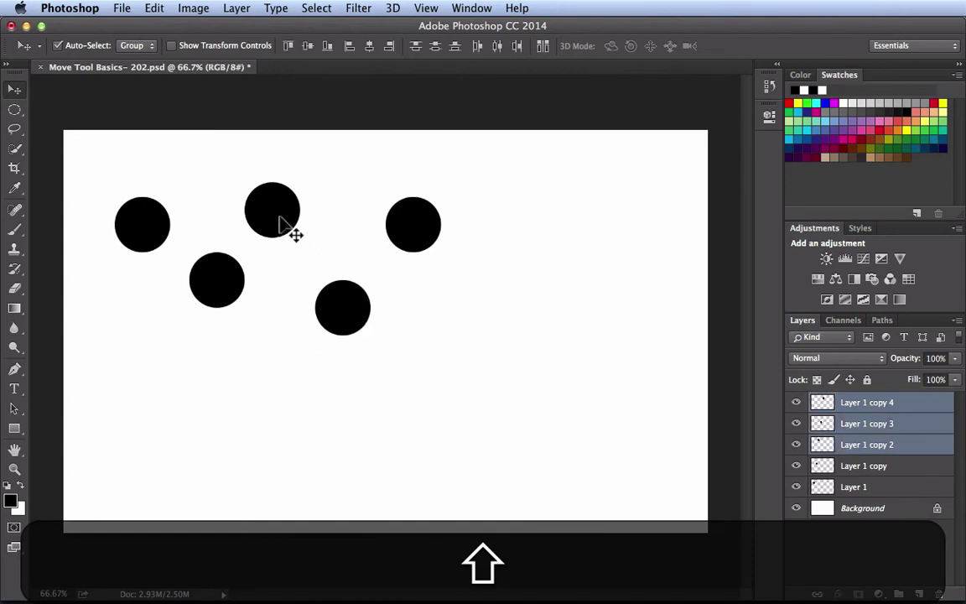
pyautogui.keyDown('shift'); pyautogui.click(222, 295); pyautogui.keyUp('shift')
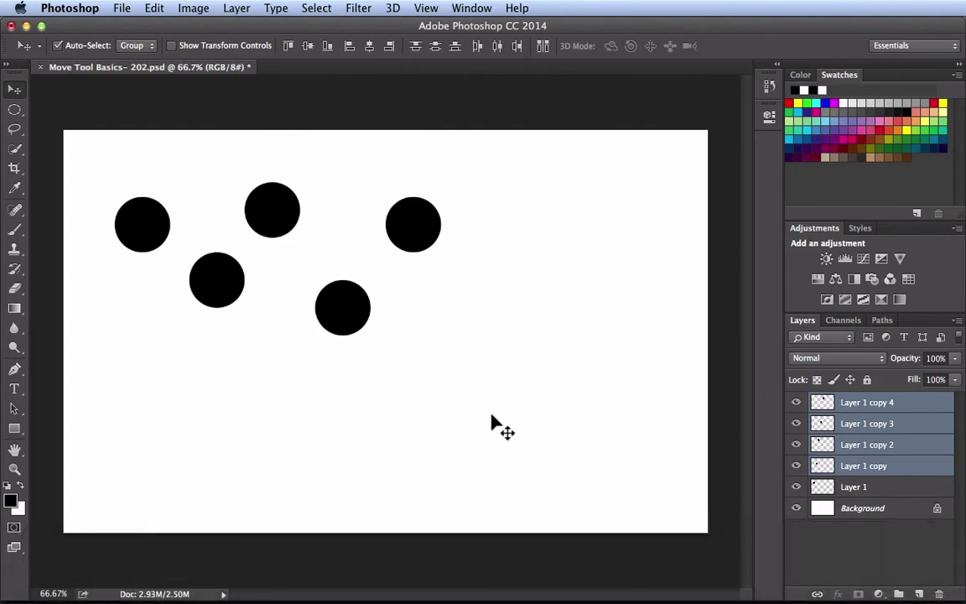
# Turn off Auto-Select and Command-click three copied circles to add them to Layer 1 copy 4's selection.
pyautogui.click(921, 405)
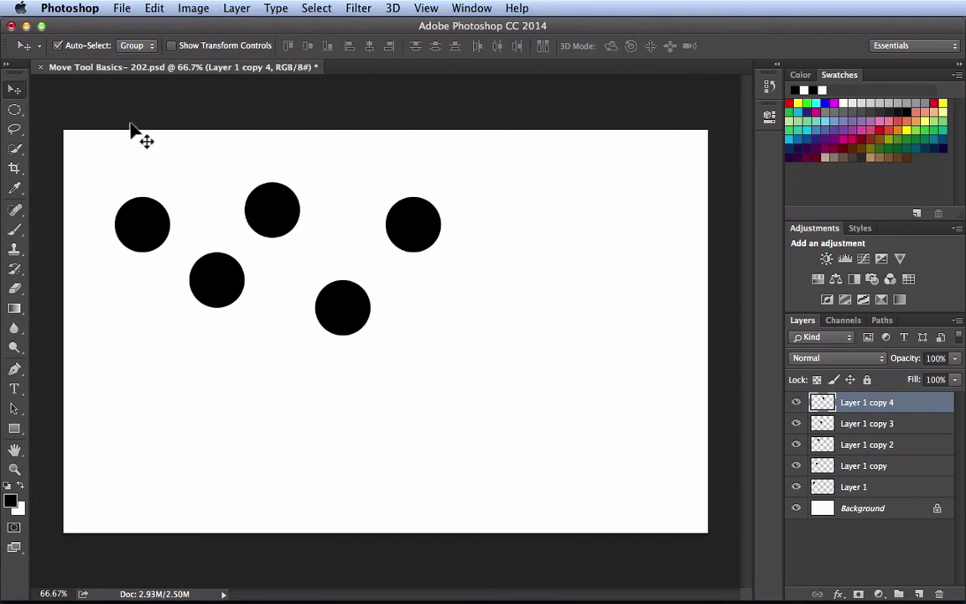
pyautogui.click(87, 47)
pyautogui.press('super')
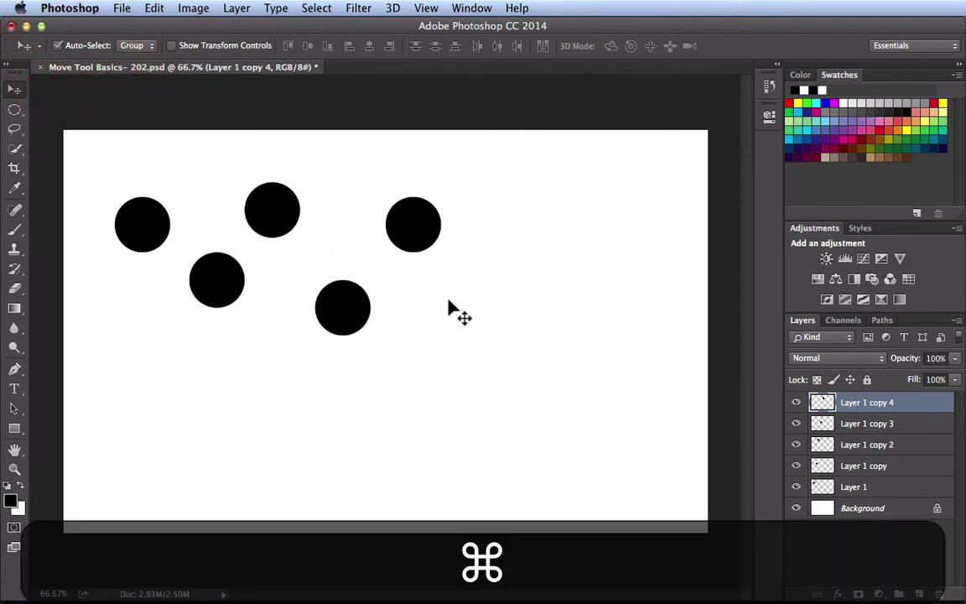
pyautogui.keyDown('shift'); pyautogui.keyDown('super'); pyautogui.click(344, 305); pyautogui.keyUp('super'); pyautogui.keyUp('shift')
pyautogui.keyDown('shift'); pyautogui.keyDown('super'); pyautogui.click(277, 214); pyautogui.keyUp('super'); pyautogui.keyUp('shift')
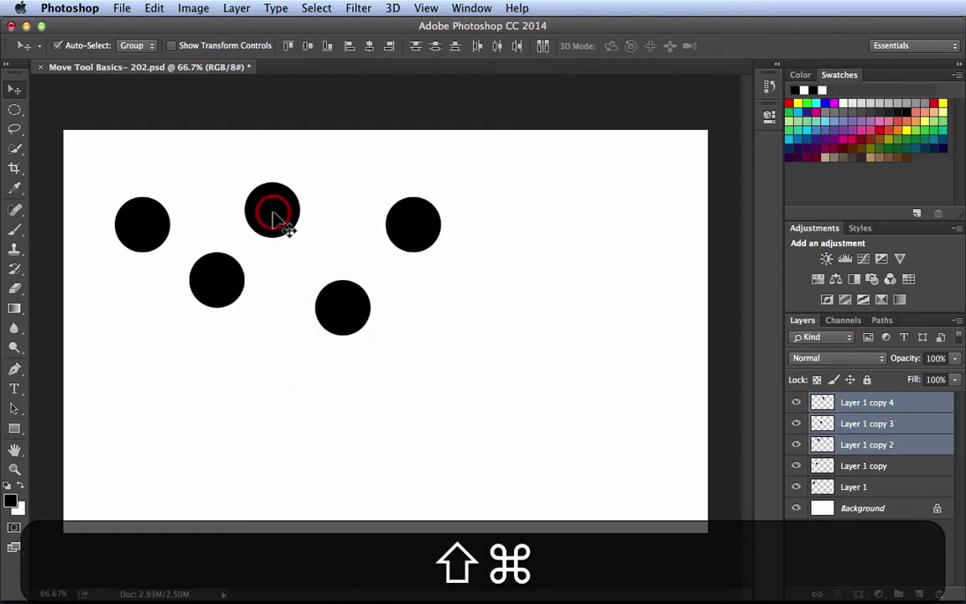
pyautogui.keyDown('shift'); pyautogui.keyDown('super'); pyautogui.click(217, 273); pyautogui.keyUp('super'); pyautogui.keyUp('shift')
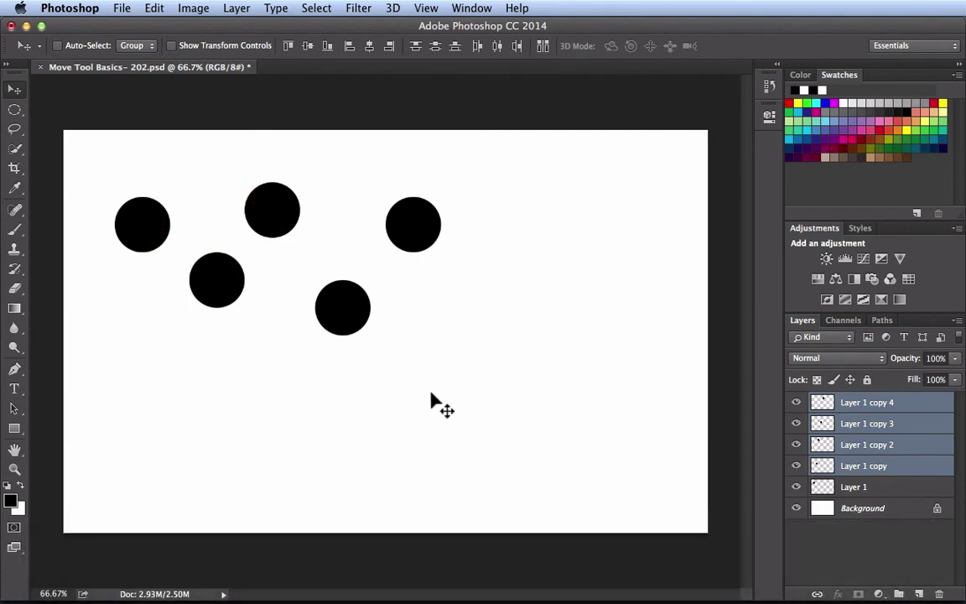
# Group the four copies as Group 1 with Cmd+G, drag the group right, and nudge Layer 1's circle lower.
pyautogui.press('super+g')
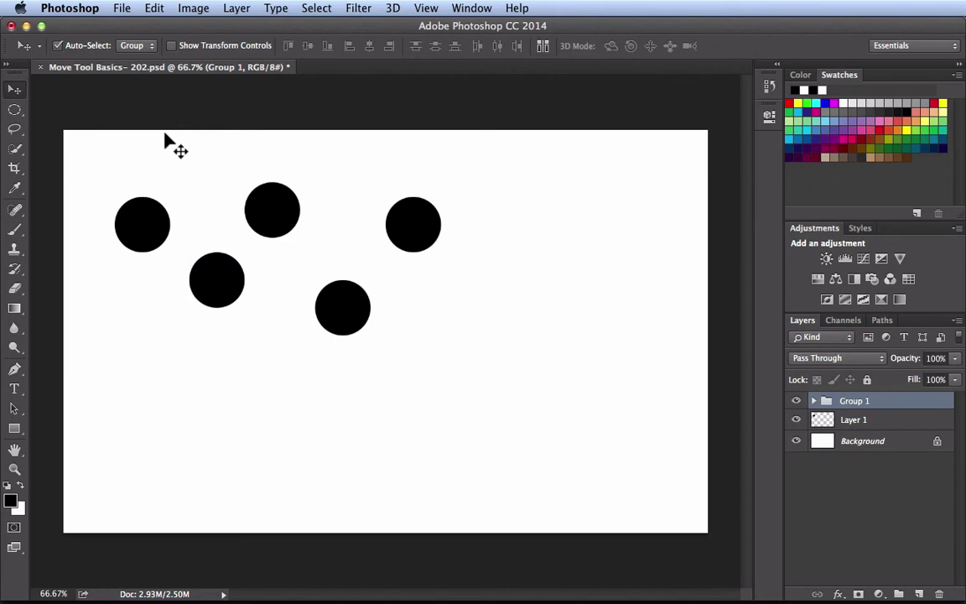
pyautogui.moveTo(268, 209); pyautogui.dragTo(344, 216)
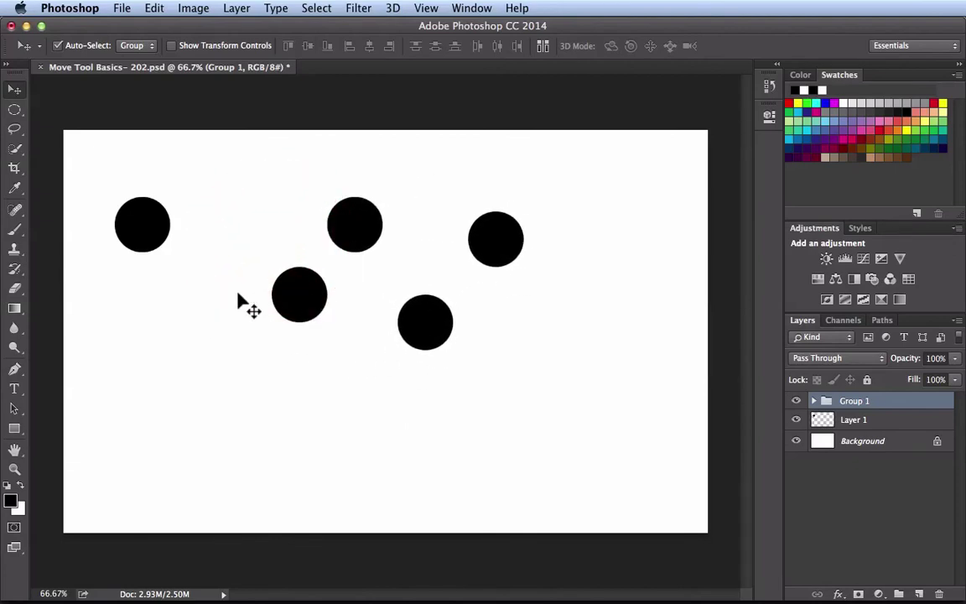
pyautogui.moveTo(148, 237); pyautogui.dragTo(182, 248)
pyautogui.click(349, 230)
pyautogui.moveTo(348, 228)
pyautogui.mouseDown()
pyautogui.moveTo(327, 261)
pyautogui.moveTo(360, 208)
pyautogui.moveTo(371, 234)
pyautogui.moveTo(366, 219)
pyautogui.mouseUp()
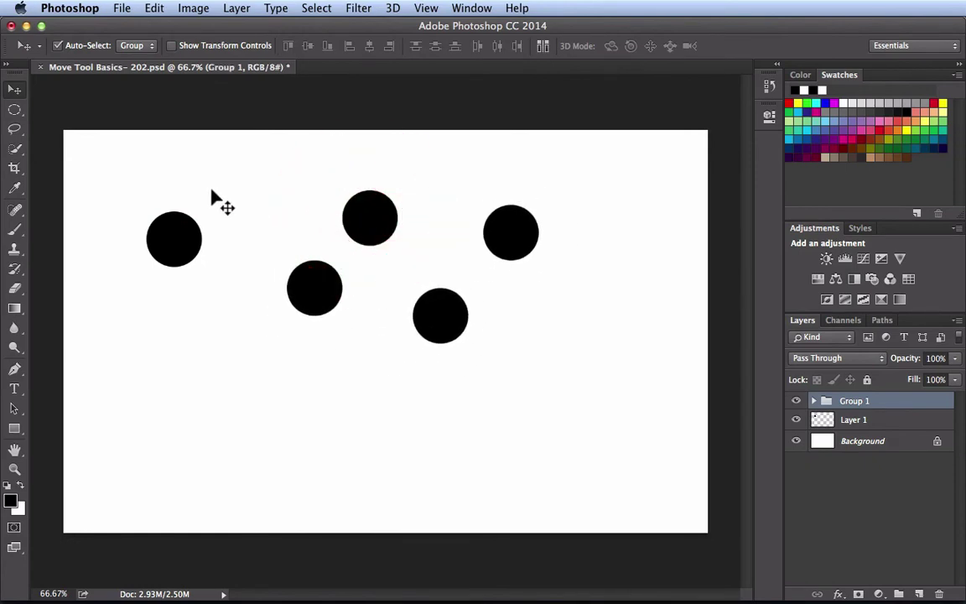
# Switch Auto-Select to Layer, drag Group 1's circles individually, then set Auto-Select back to Group.
pyautogui.click(150, 47)
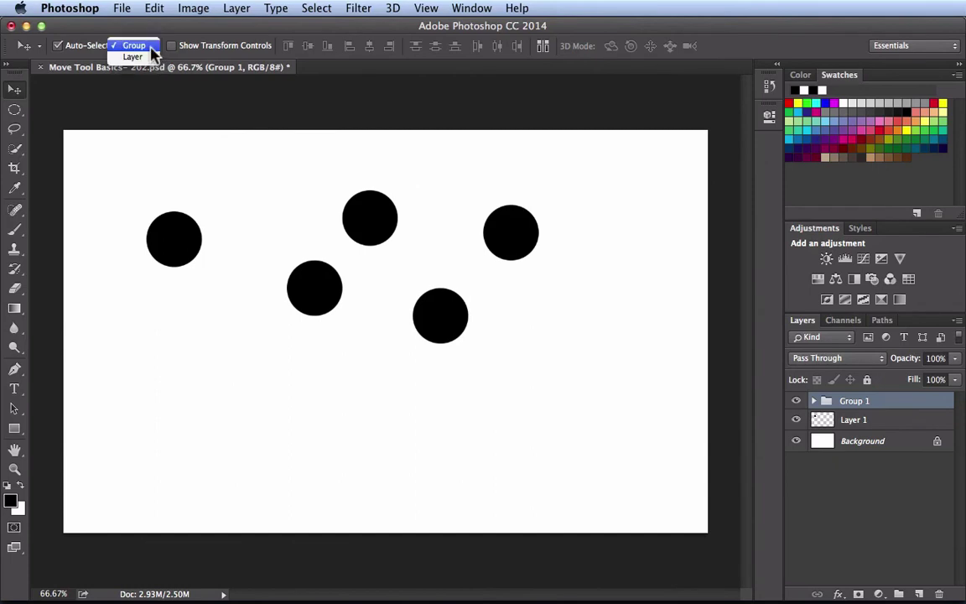
pyautogui.click(139, 57)
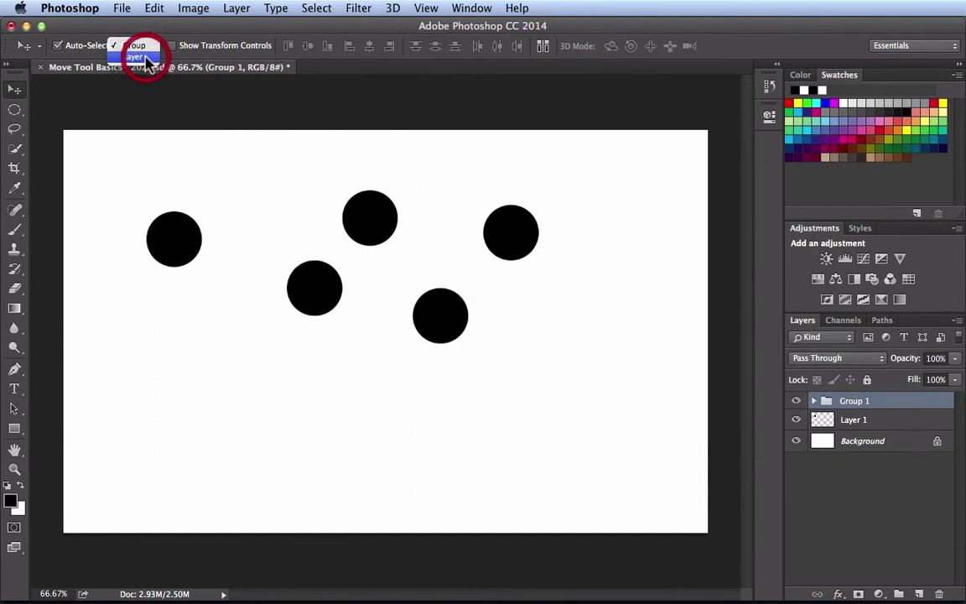
pyautogui.moveTo(313, 287); pyautogui.dragTo(267, 279)
pyautogui.moveTo(431, 321)
pyautogui.mouseDown()
pyautogui.moveTo(422, 306)
pyautogui.moveTo(435, 307)
pyautogui.mouseUp()
pyautogui.moveTo(511, 242); pyautogui.dragTo(539, 258)
pyautogui.moveTo(371, 218); pyautogui.dragTo(357, 223)
pyautogui.click(147, 47)
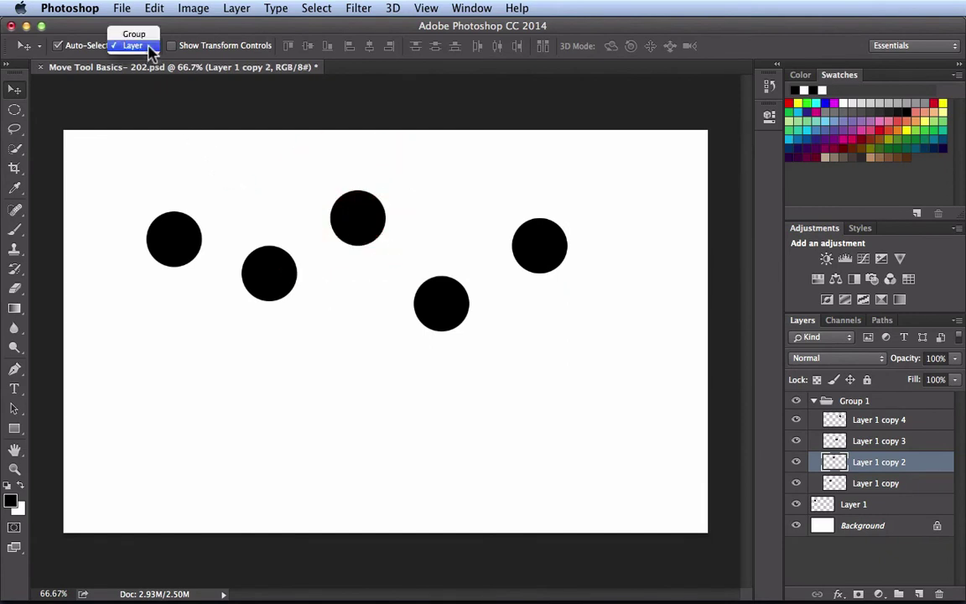
pyautogui.click(134, 34)
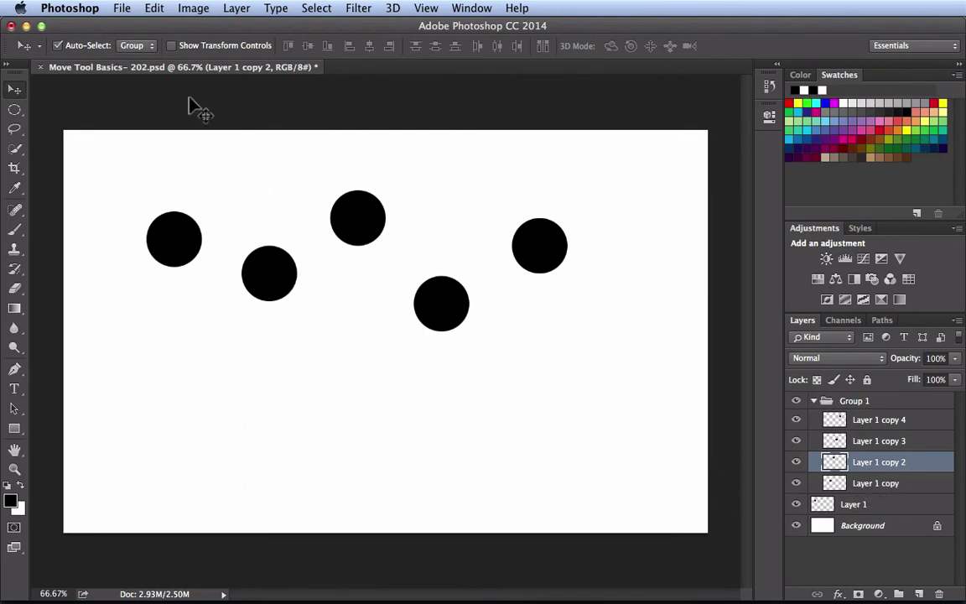
# Enable Show Transform Controls for the Move tool.
pyautogui.click(171, 45)
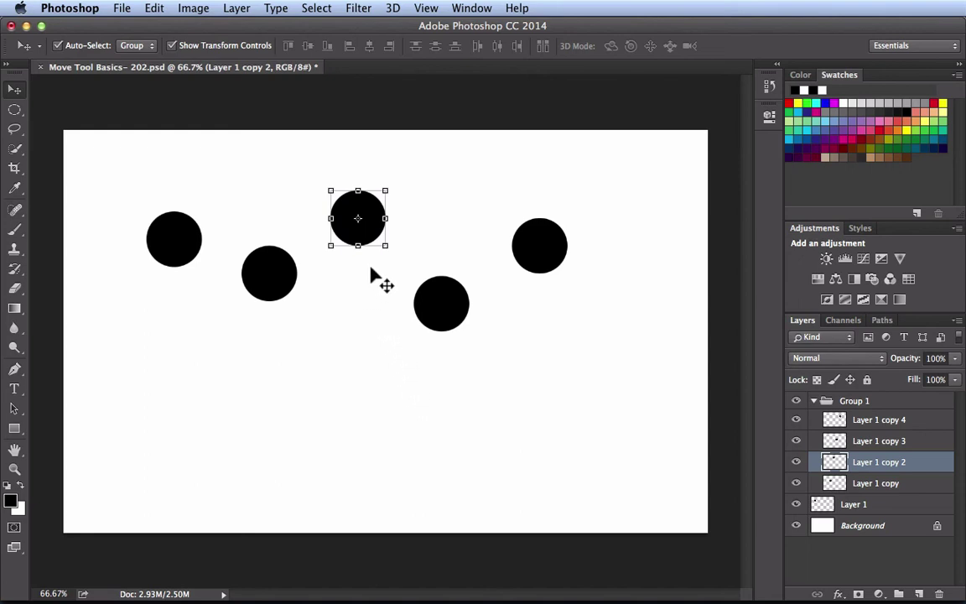
pyautogui.click(156, 10)
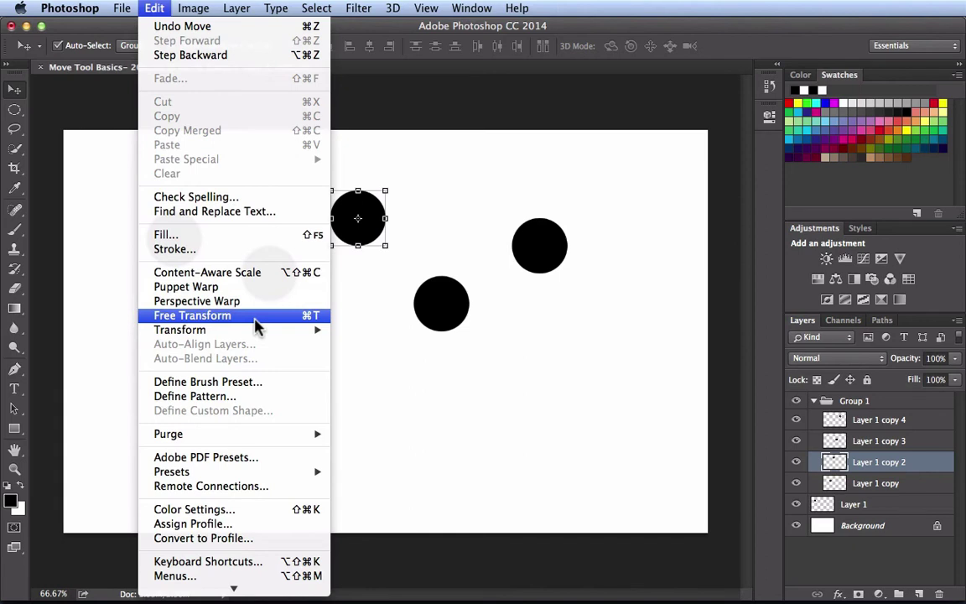
pyautogui.press('Escape')
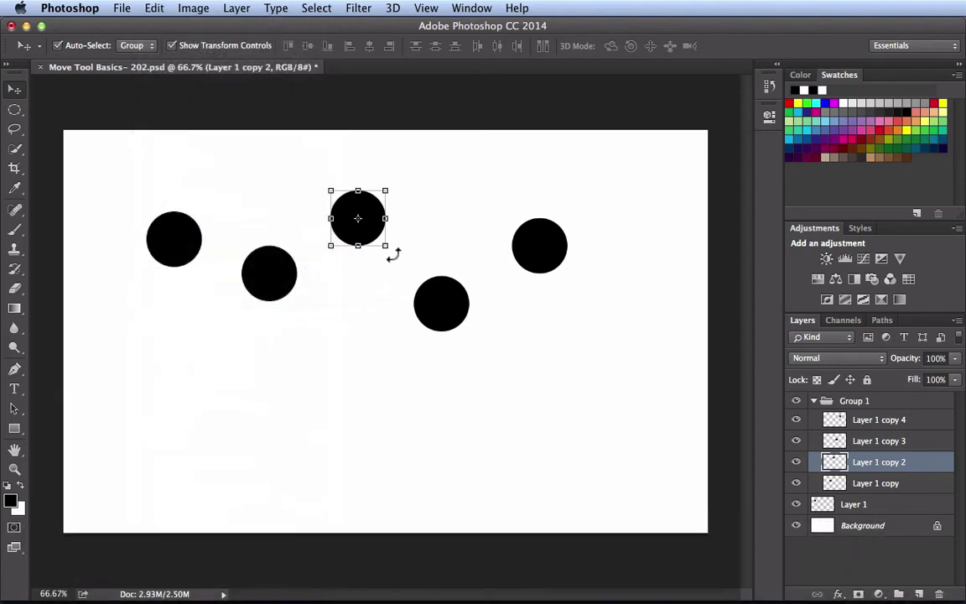
# Trial-enlarge the top circle proportionally, then cancel the transform.
pyautogui.click(384, 246)
pyautogui.moveTo(384, 247); pyautogui.dragTo(413, 274)
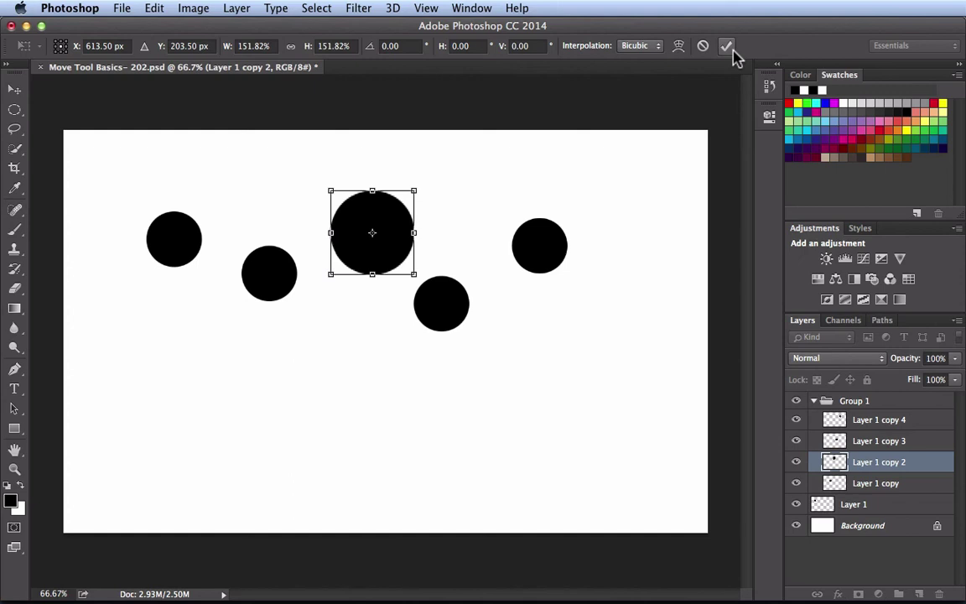
pyautogui.click(702, 45)
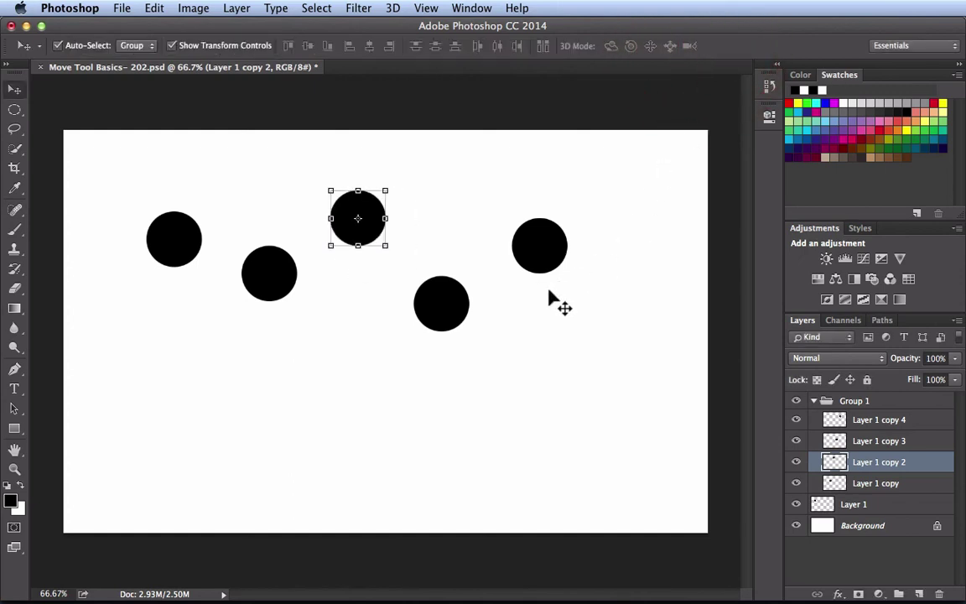
# Select all four copy layers in Group 1, from Layer 1 copy 3 to copy 4.
pyautogui.click(866, 443)
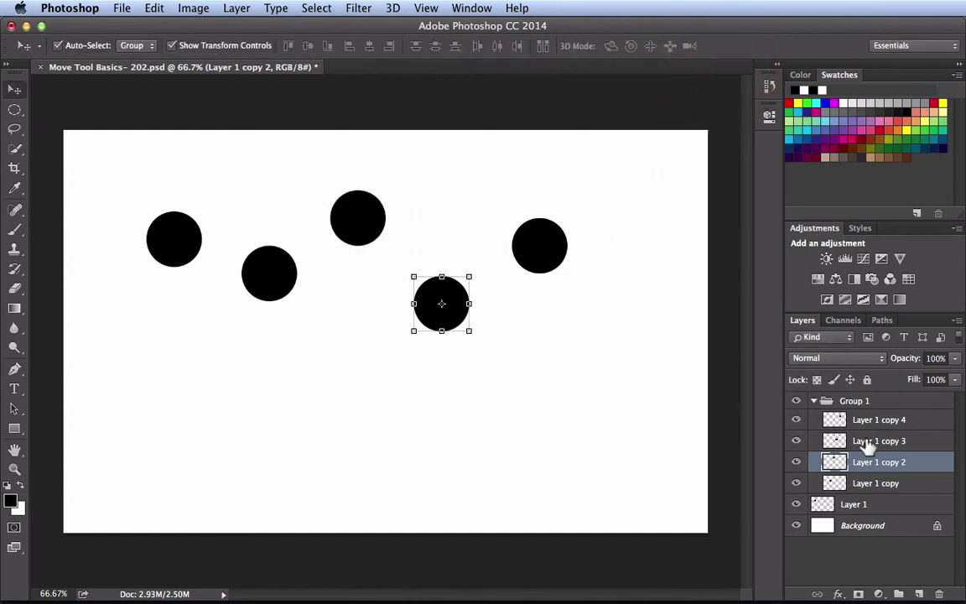
pyautogui.click(903, 422)
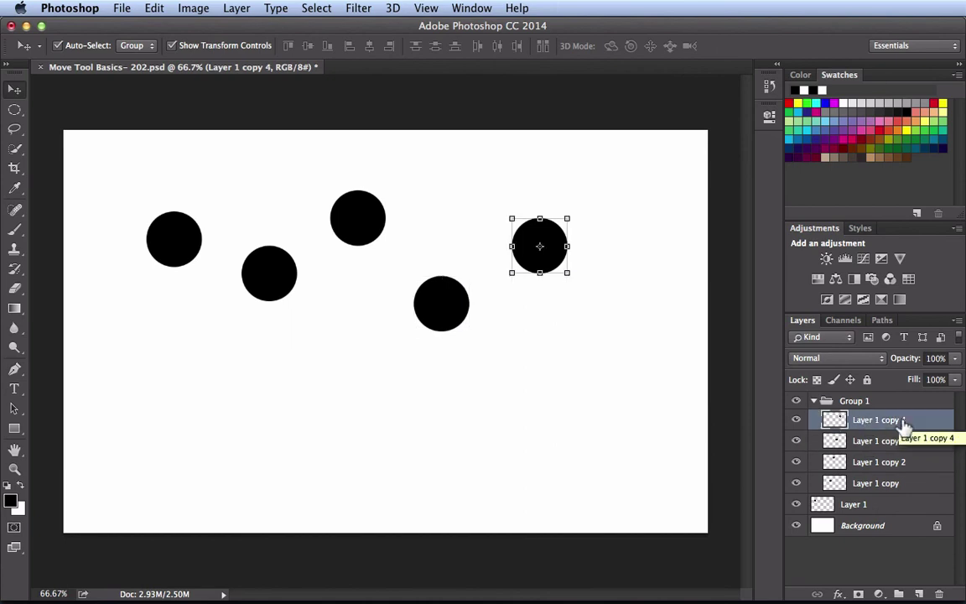
pyautogui.keyDown('shift'); pyautogui.click(913, 484); pyautogui.keyUp('shift')
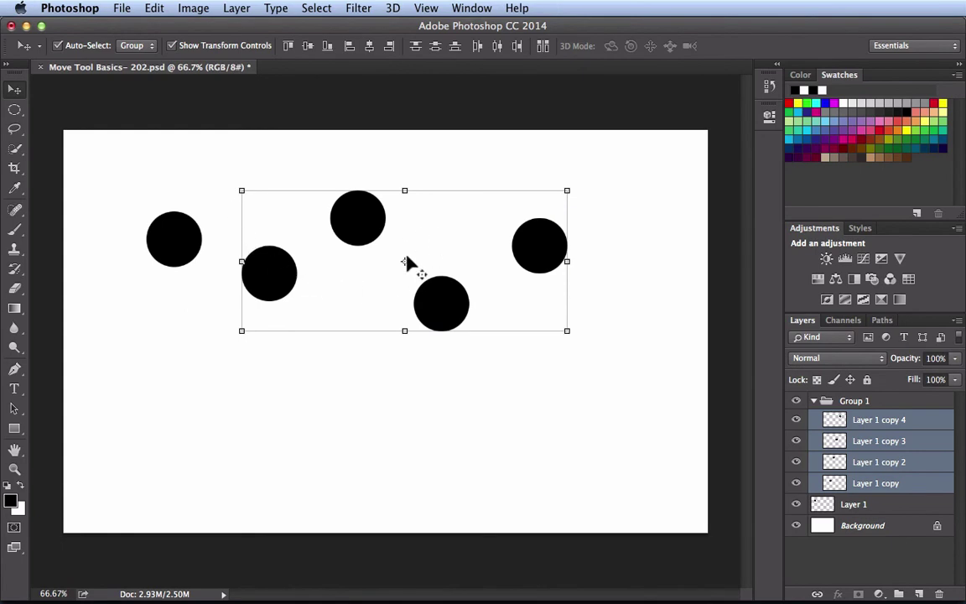
# Toggle View Extras off and back on, then turn off Show Transform Controls.
pyautogui.click(426, 9)
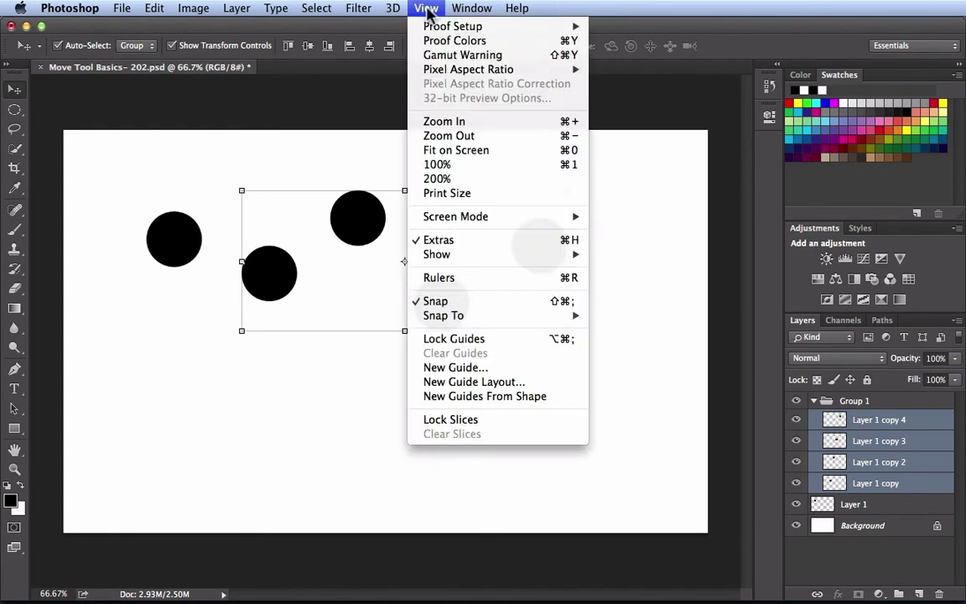
pyautogui.click(493, 243)
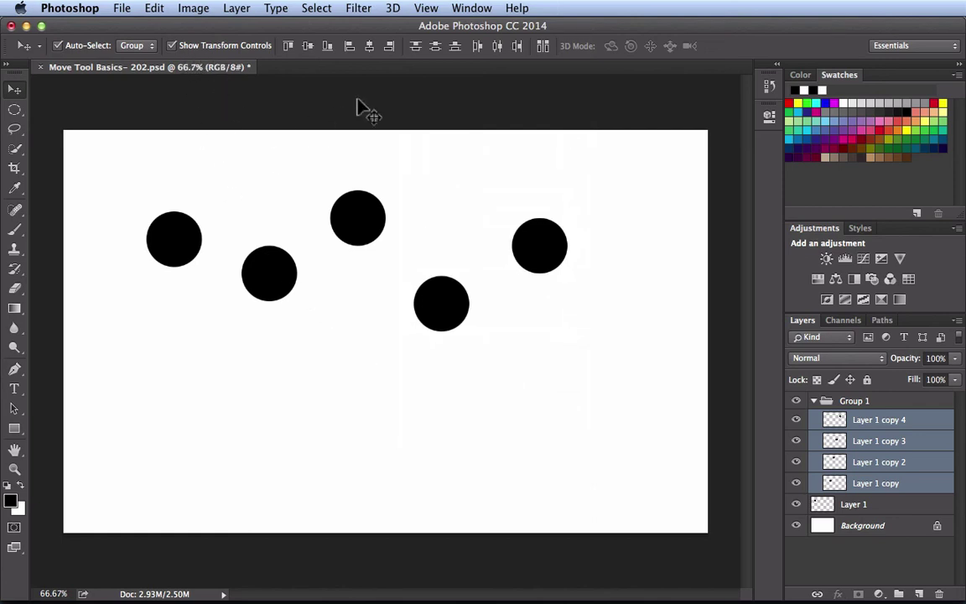
pyautogui.click(427, 9)
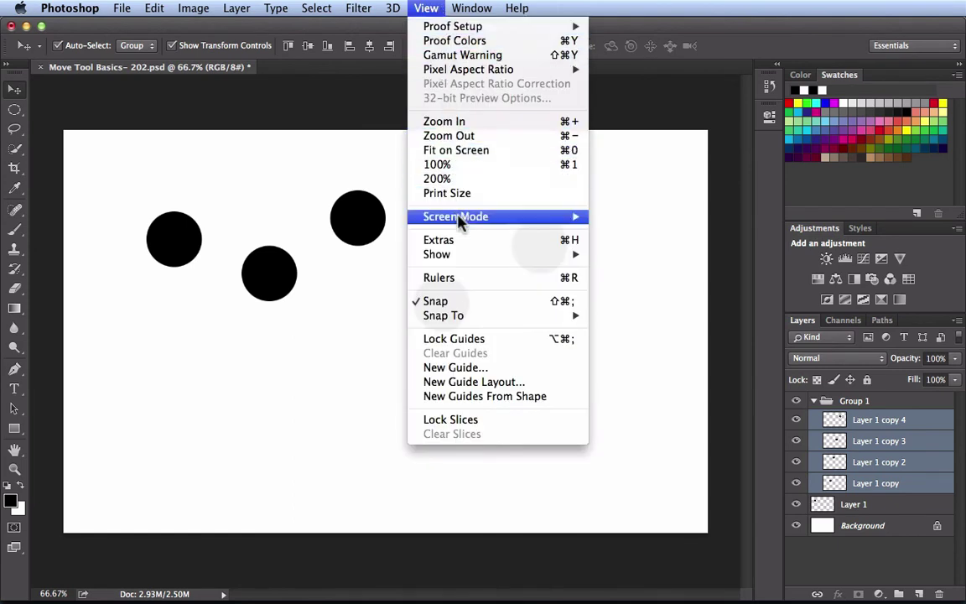
pyautogui.click(470, 248)
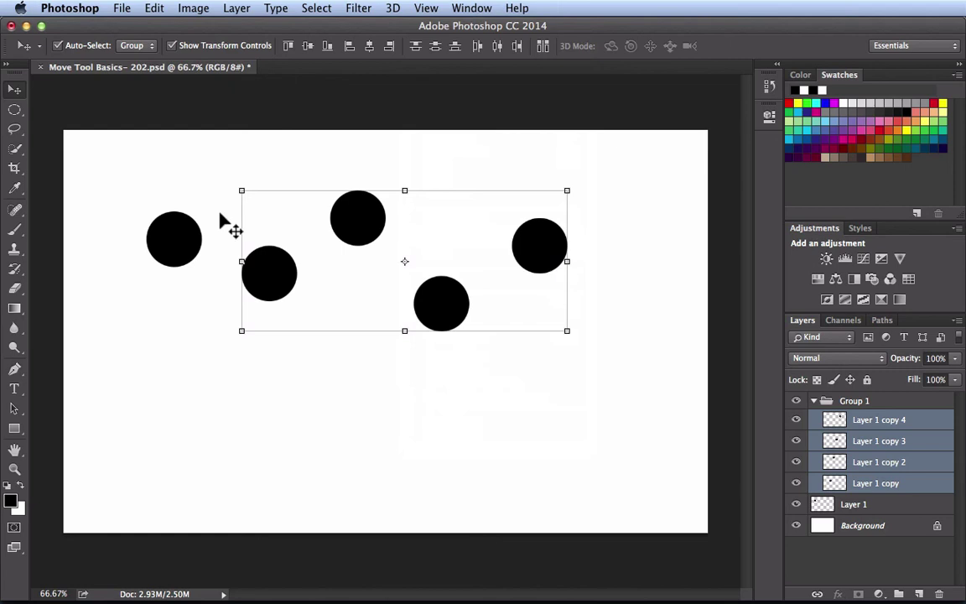
pyautogui.click(172, 45)
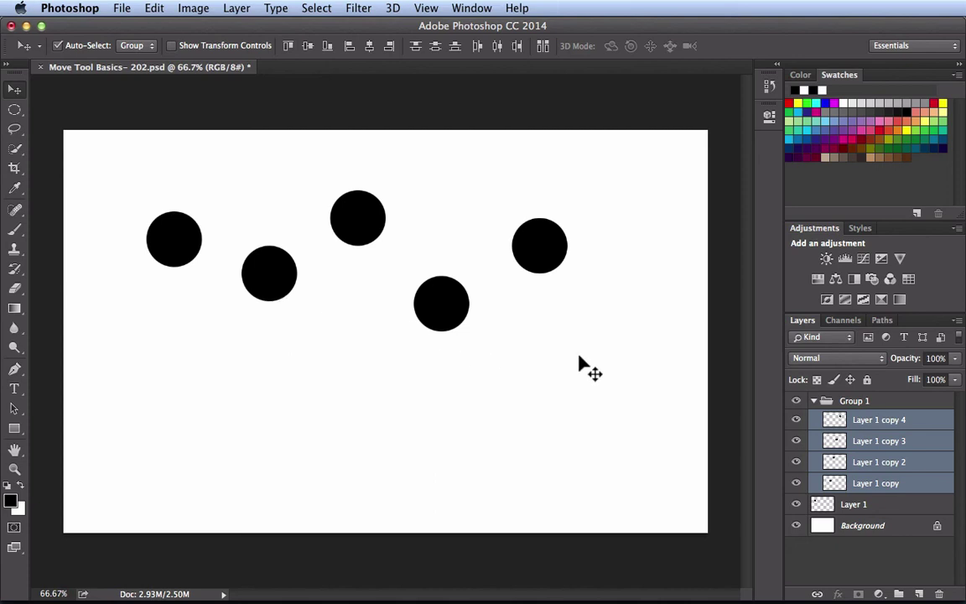
# Ungroup Group 1, select all five circles, then align vertical centers and distribute horizontal centers.
pyautogui.rightClick(898, 405)
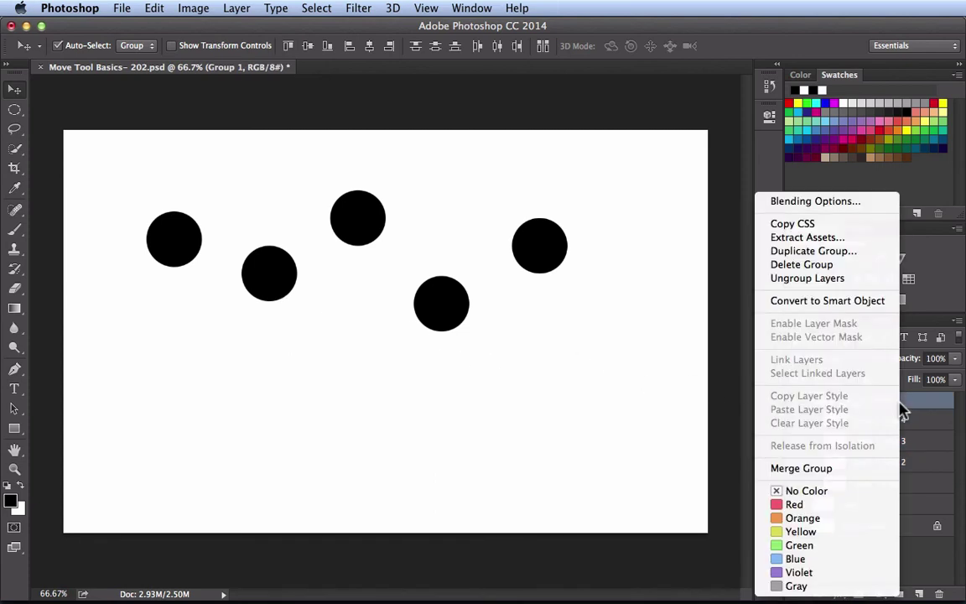
pyautogui.click(851, 283)
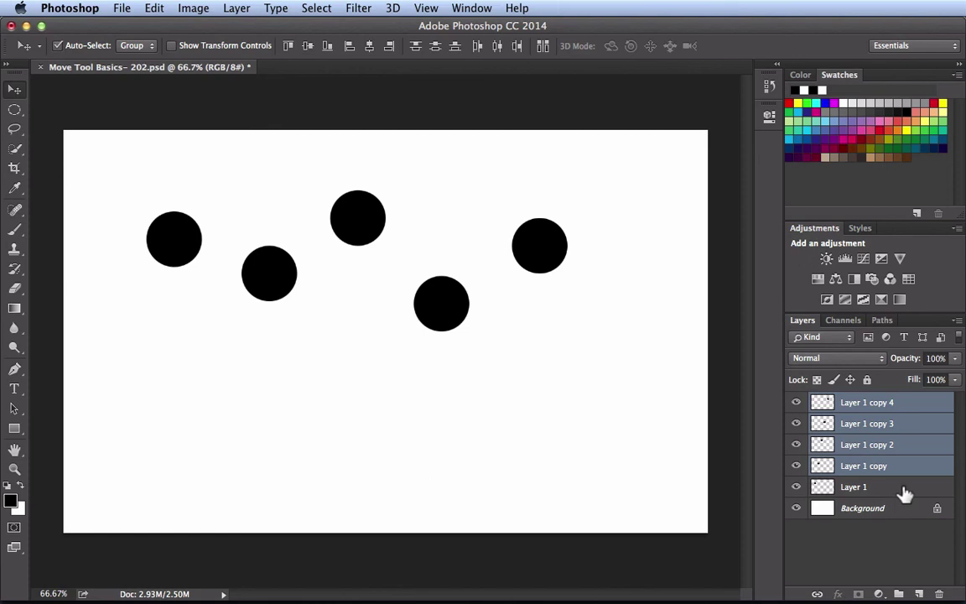
pyautogui.press('super')
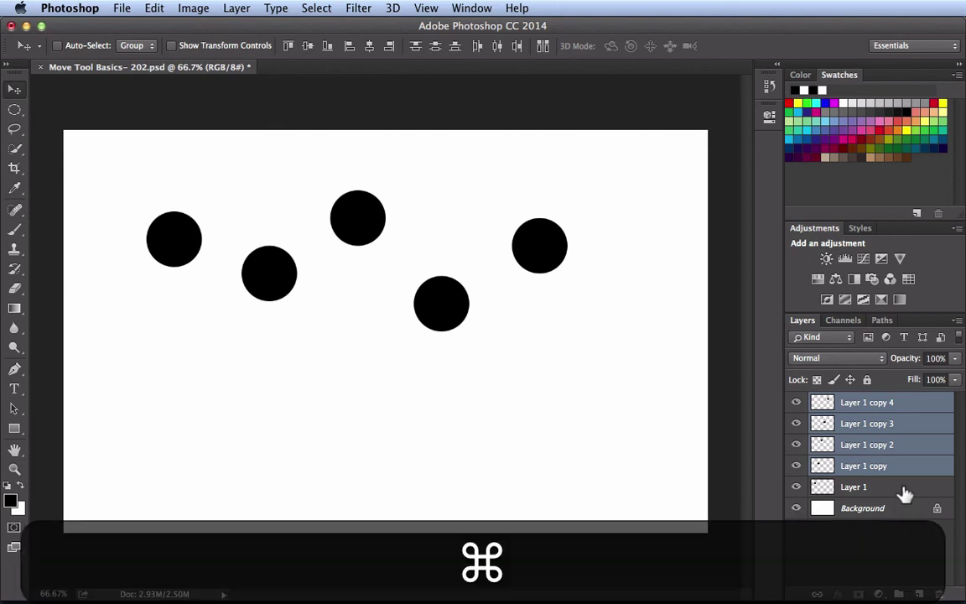
pyautogui.keyDown('super'); pyautogui.click(903, 490); pyautogui.keyUp('super')
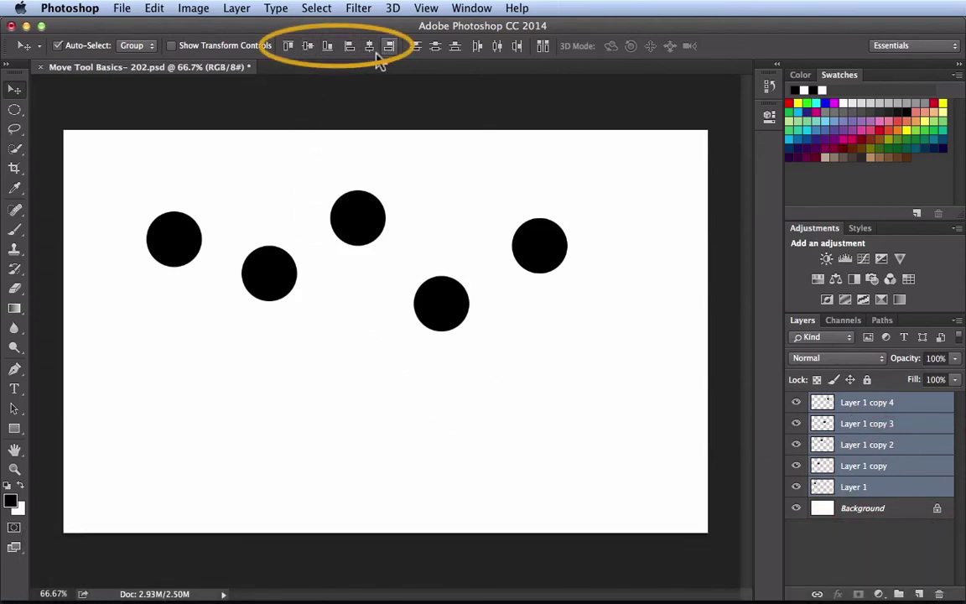
pyautogui.click(309, 49)
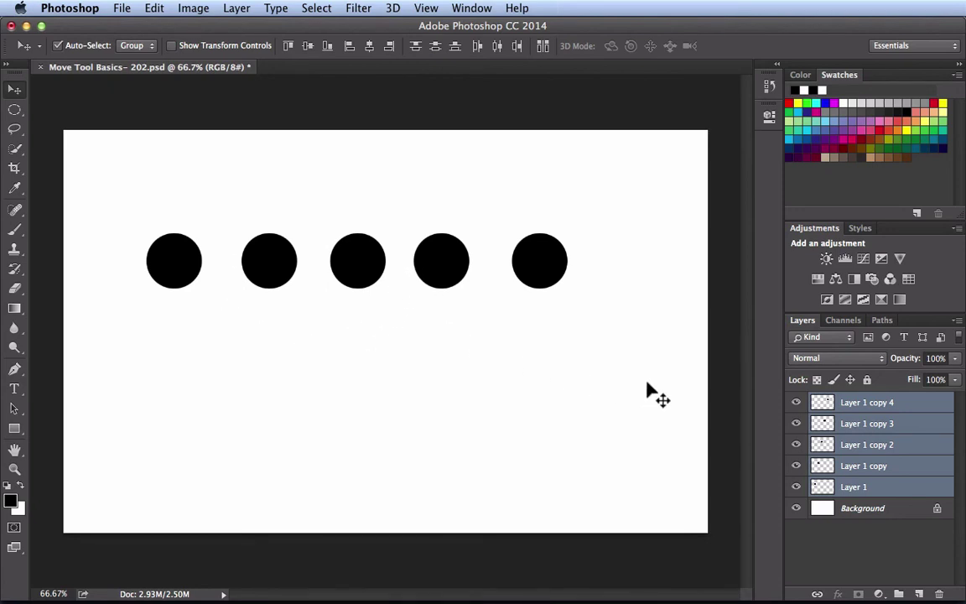
pyautogui.click(497, 46)
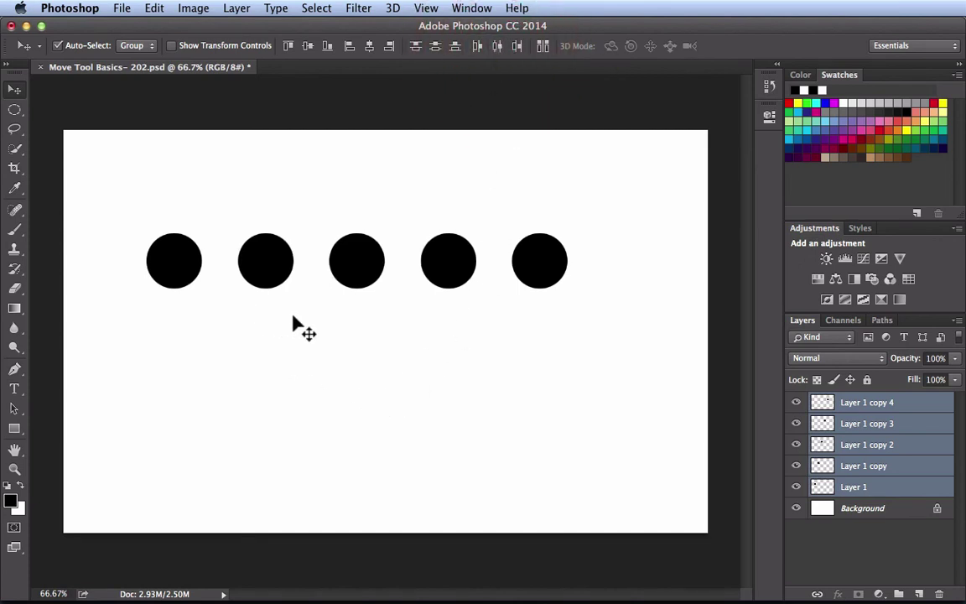